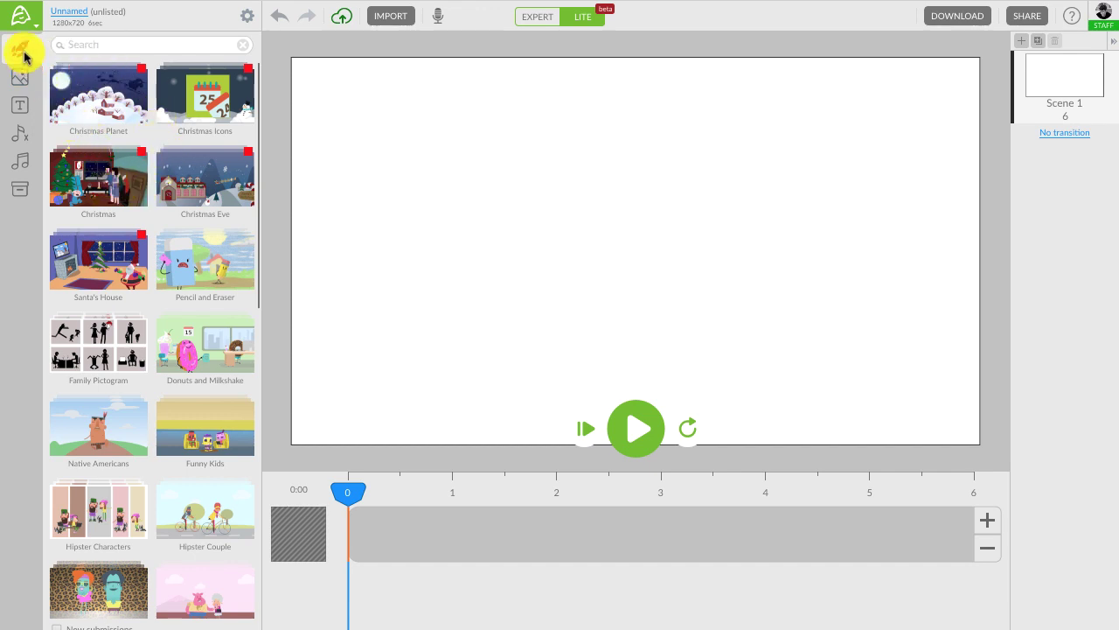
Browse the Backgrounds, Text, Sounds and Uploads libraries, then return to the animated sets
{"action": "left_click", "coordinate": [22, 83]}
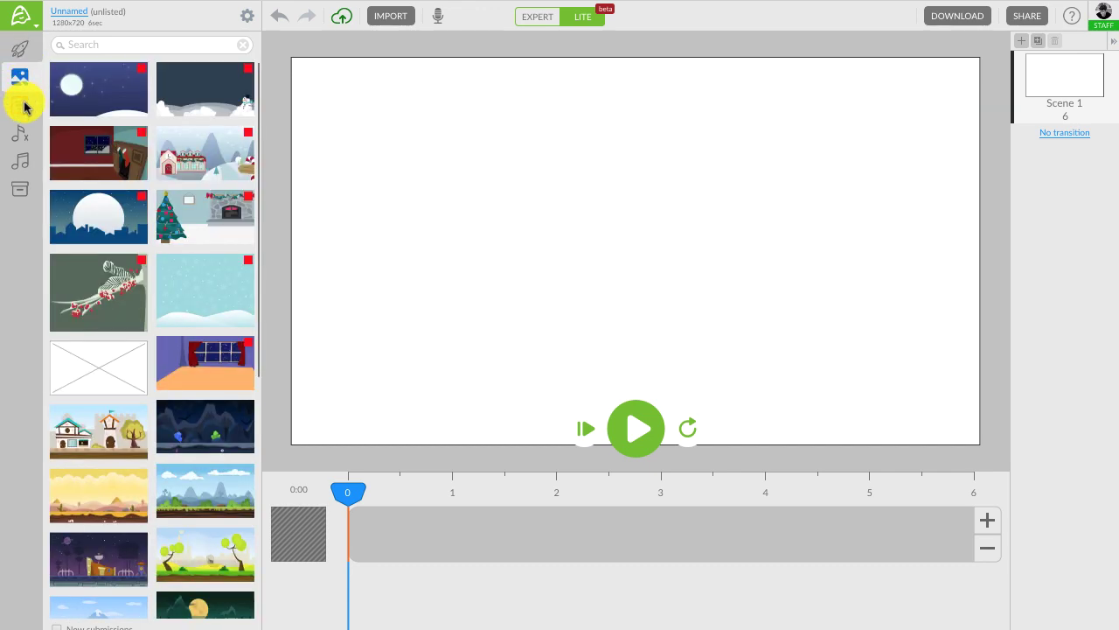
{"action": "left_click", "coordinate": [23, 105]}
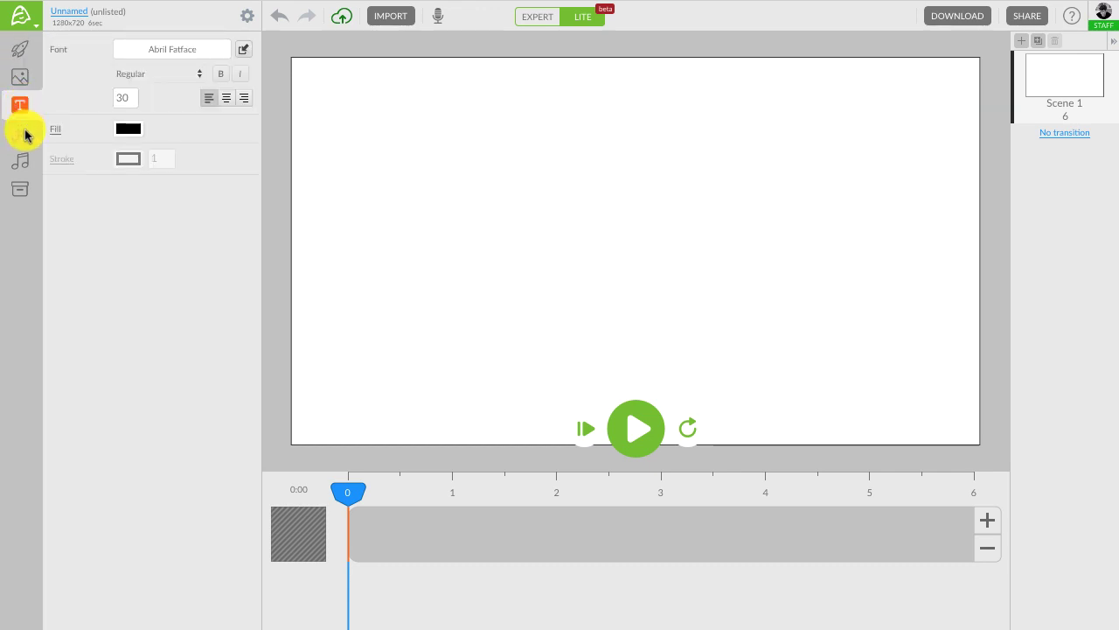
{"action": "left_click", "coordinate": [23, 133]}
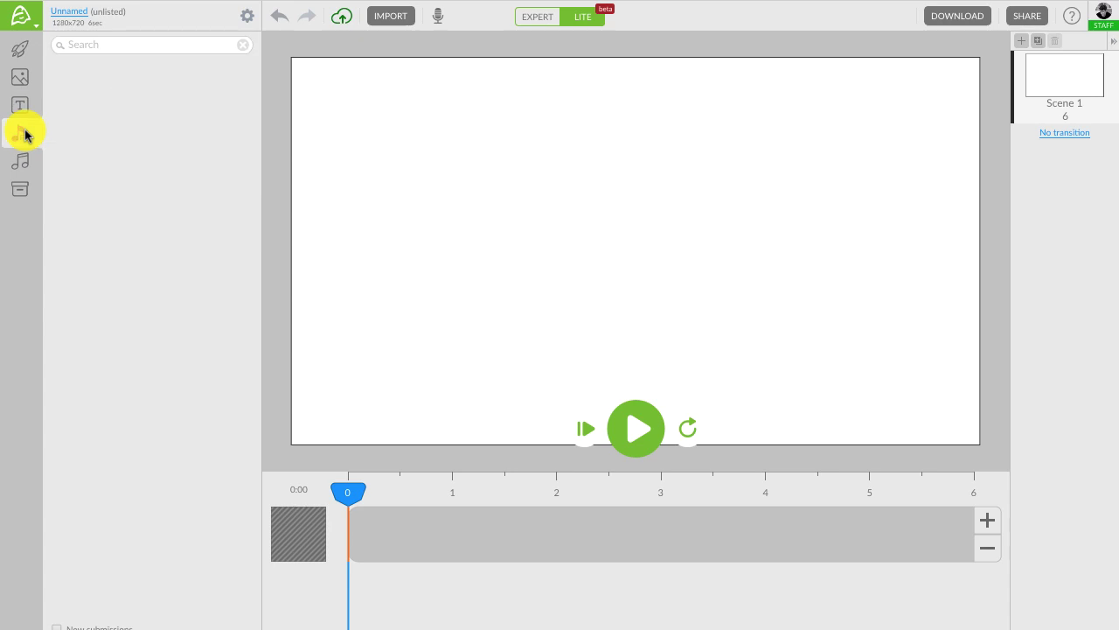
{"action": "left_click", "coordinate": [23, 190]}
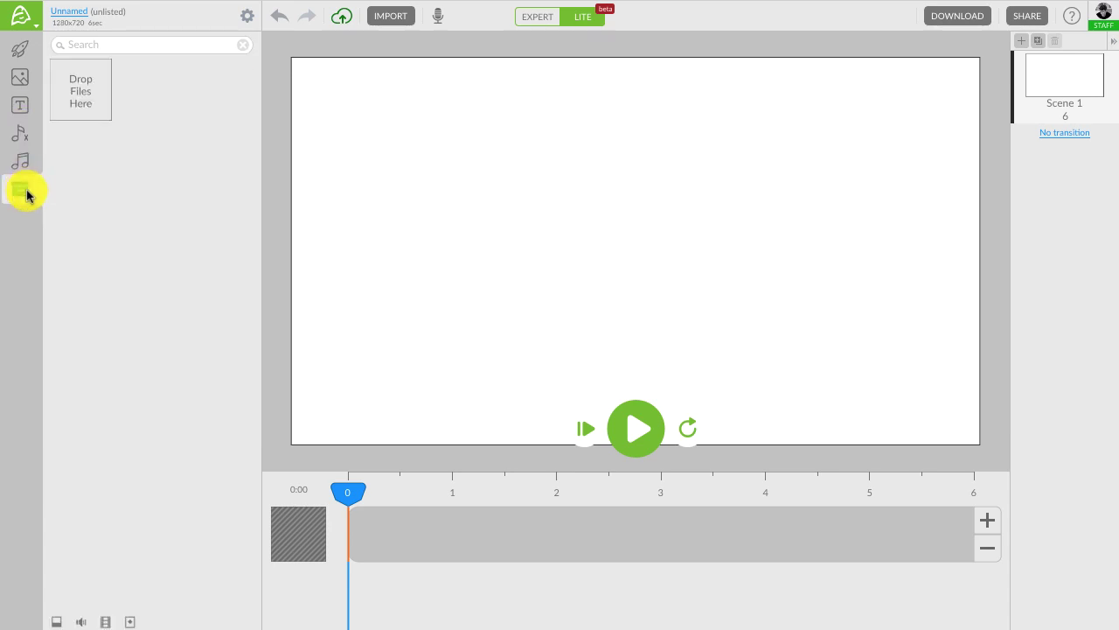
{"action": "left_click", "coordinate": [28, 53]}
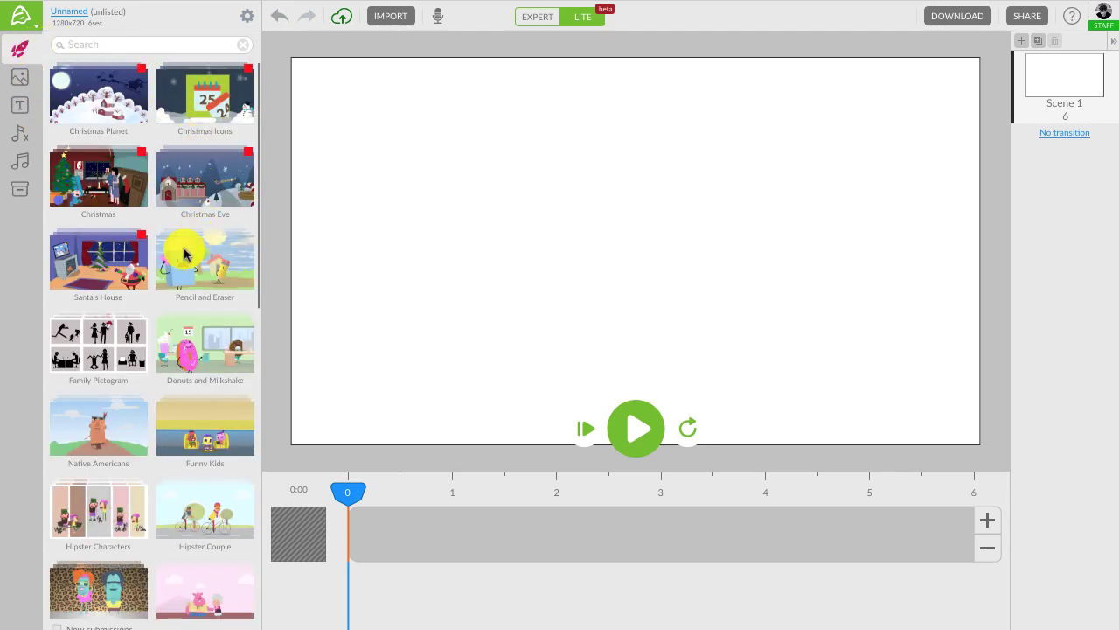
Search the library for 'farm', show the Sets results and open the Farm set
{"action": "left_click", "coordinate": [88, 44]}
{"action": "type", "text": "fa"}
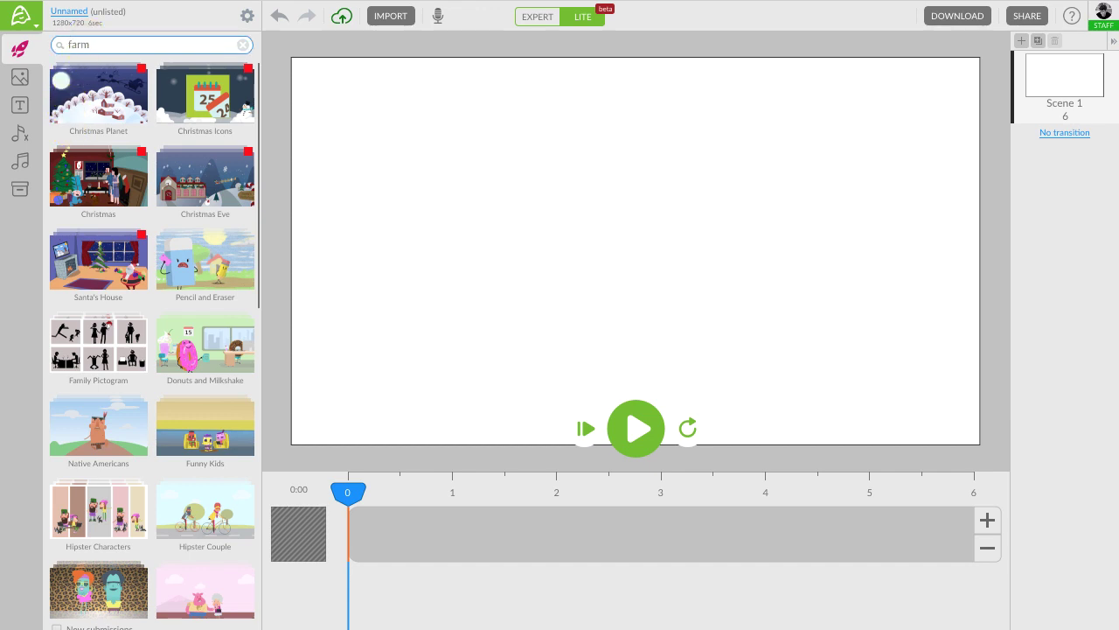
{"action": "type", "text": "rm"}
{"action": "left_click", "coordinate": [161, 74]}
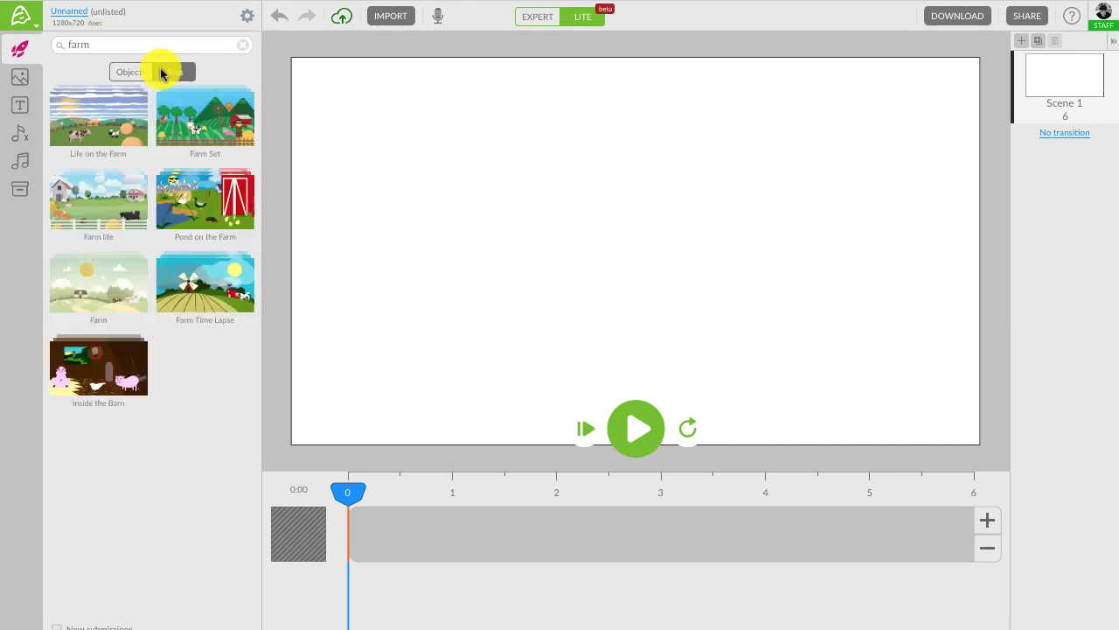
{"action": "left_click", "coordinate": [125, 278]}
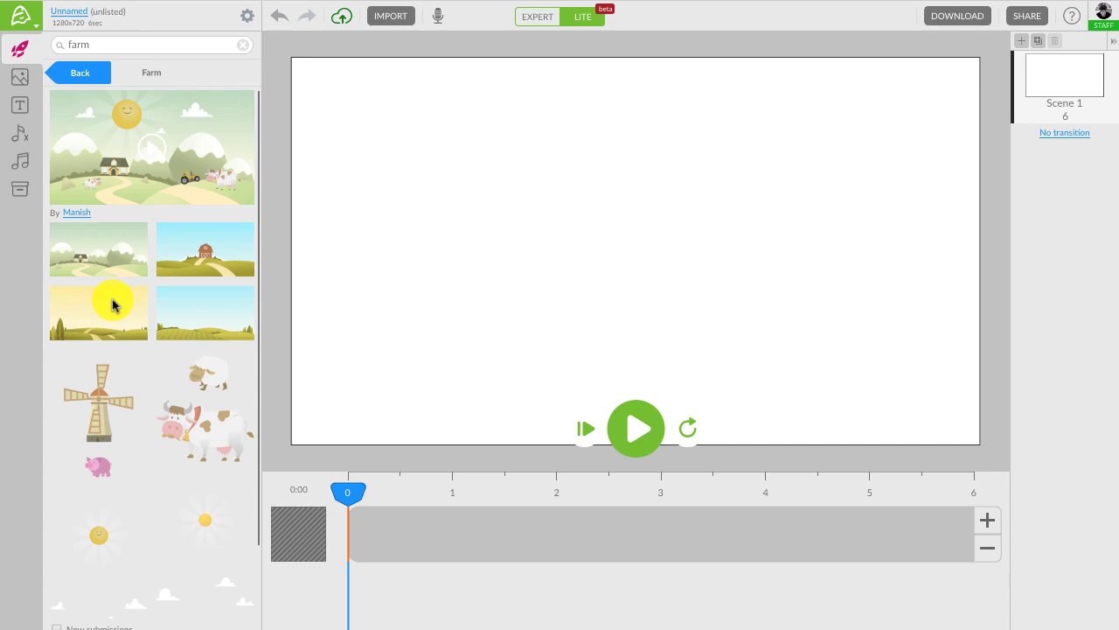
Drag the farmhouse background, a cow at lower right and the smiling sun at top left onto the scene
{"action": "left_click_drag", "start_coordinate": [83, 250], "coordinate": [584, 278]}
{"action": "left_click_drag", "start_coordinate": [170, 407], "coordinate": [749, 375]}
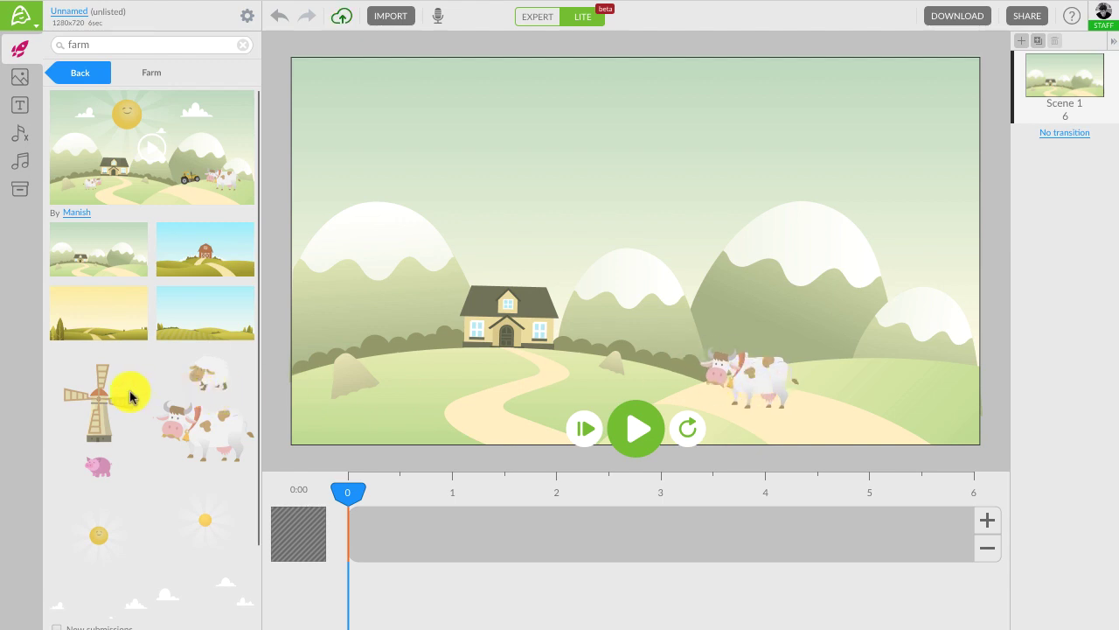
{"action": "left_click_drag", "start_coordinate": [94, 516], "coordinate": [388, 115]}
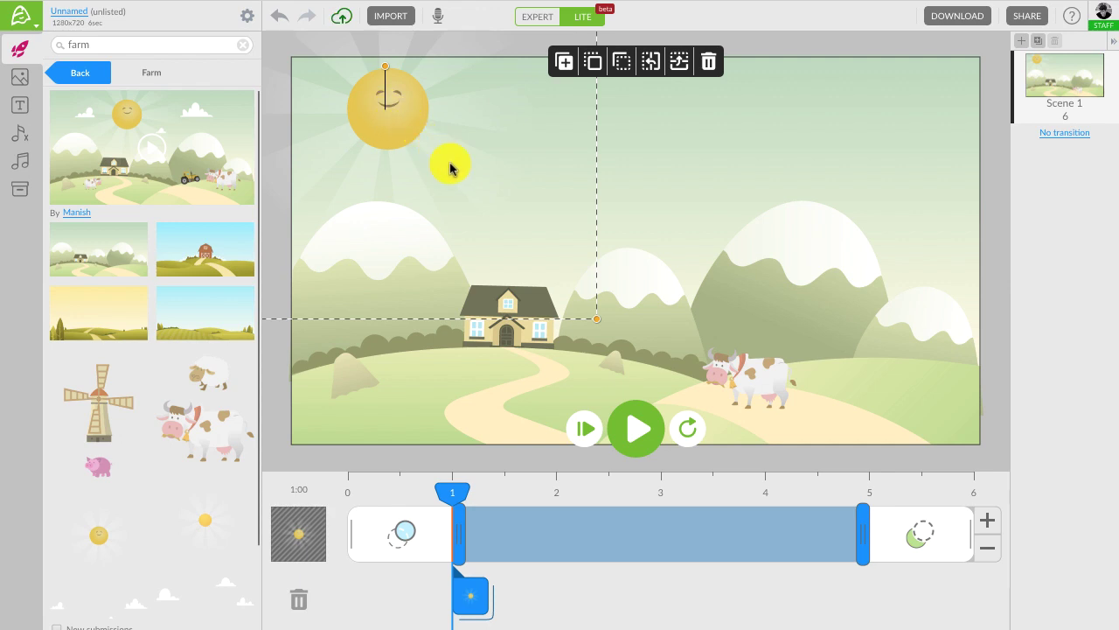
Enlarge the cow, then duplicate it, move the copy onto the path, flip it and shrink it
{"action": "left_click", "coordinate": [745, 367]}
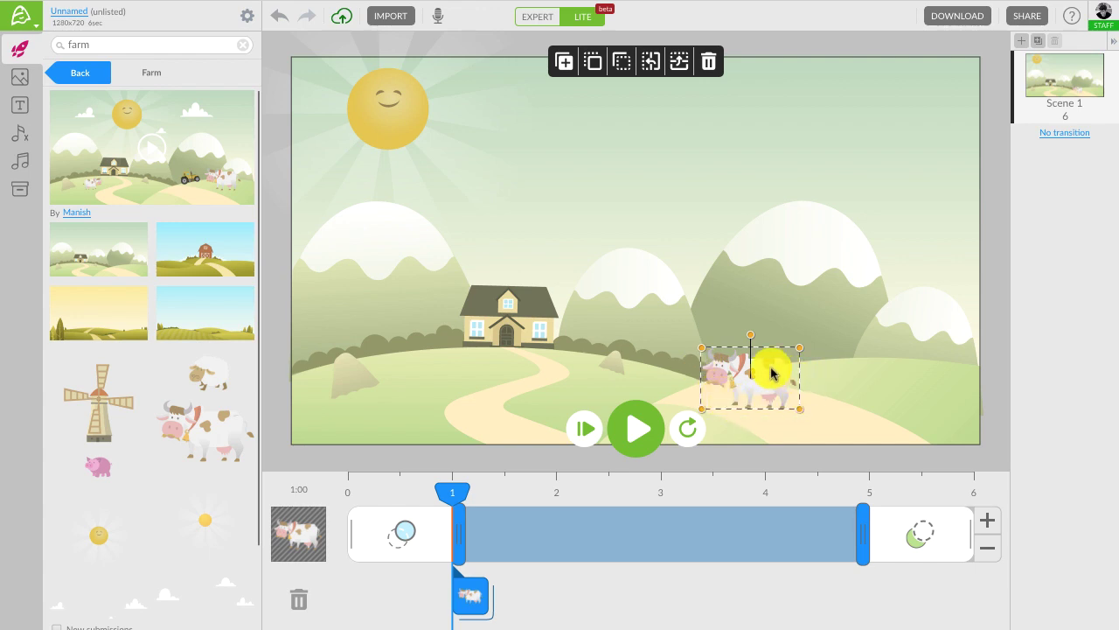
{"action": "mouse_move", "coordinate": [799, 348]}
{"action": "left_mouse_down"}
{"action": "mouse_move", "coordinate": [824, 333]}
{"action": "mouse_move", "coordinate": [796, 356]}
{"action": "left_mouse_up"}
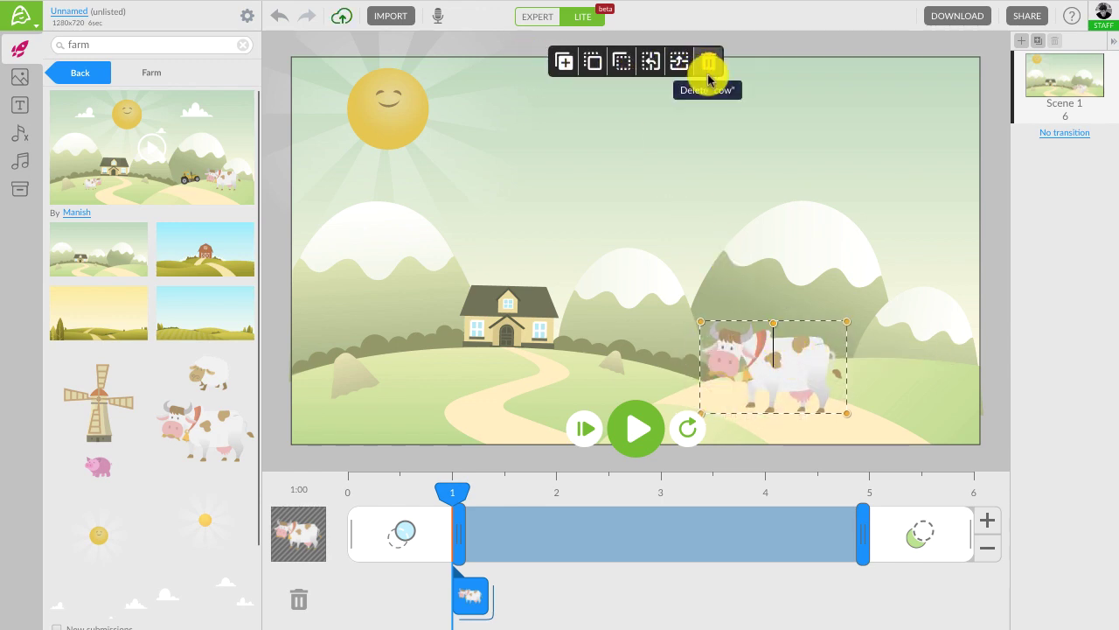
{"action": "left_click", "coordinate": [561, 65]}
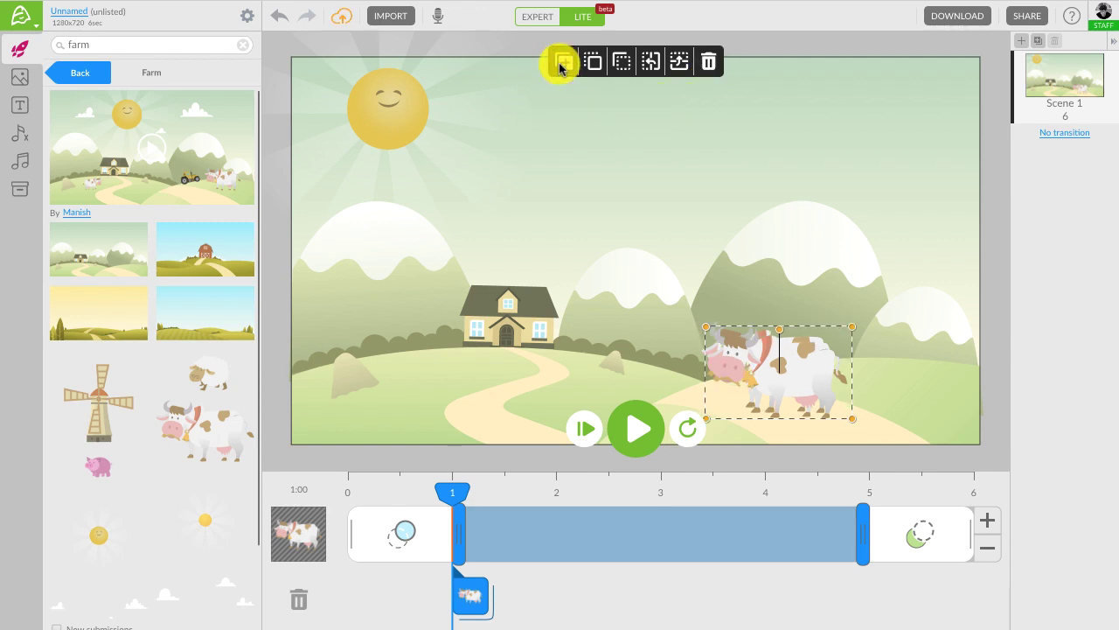
{"action": "left_click_drag", "start_coordinate": [794, 357], "coordinate": [487, 353]}
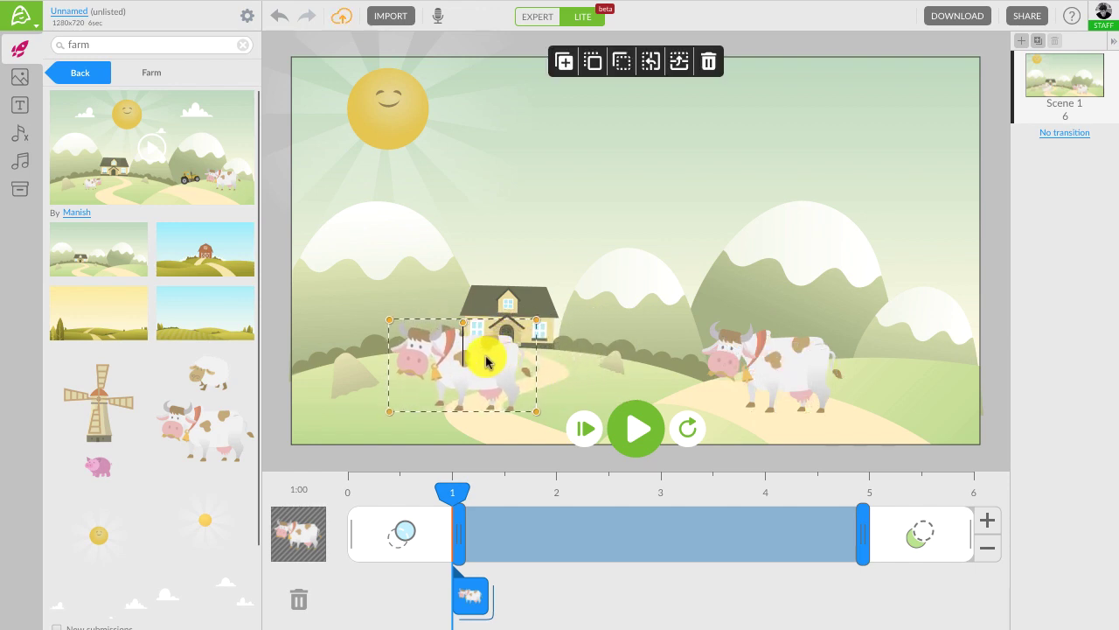
{"action": "left_click", "coordinate": [657, 67]}
{"action": "left_click_drag", "start_coordinate": [534, 321], "coordinate": [487, 378]}
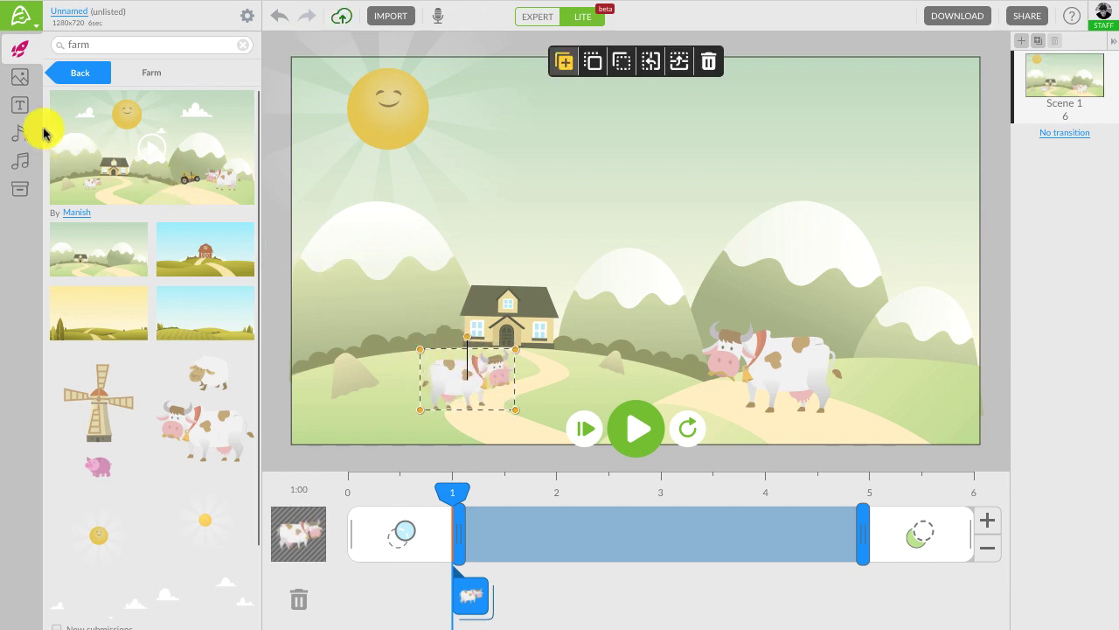
Add a text box near the top reading 'Welcome to the Happy Farm!'
{"action": "left_click", "coordinate": [18, 112]}
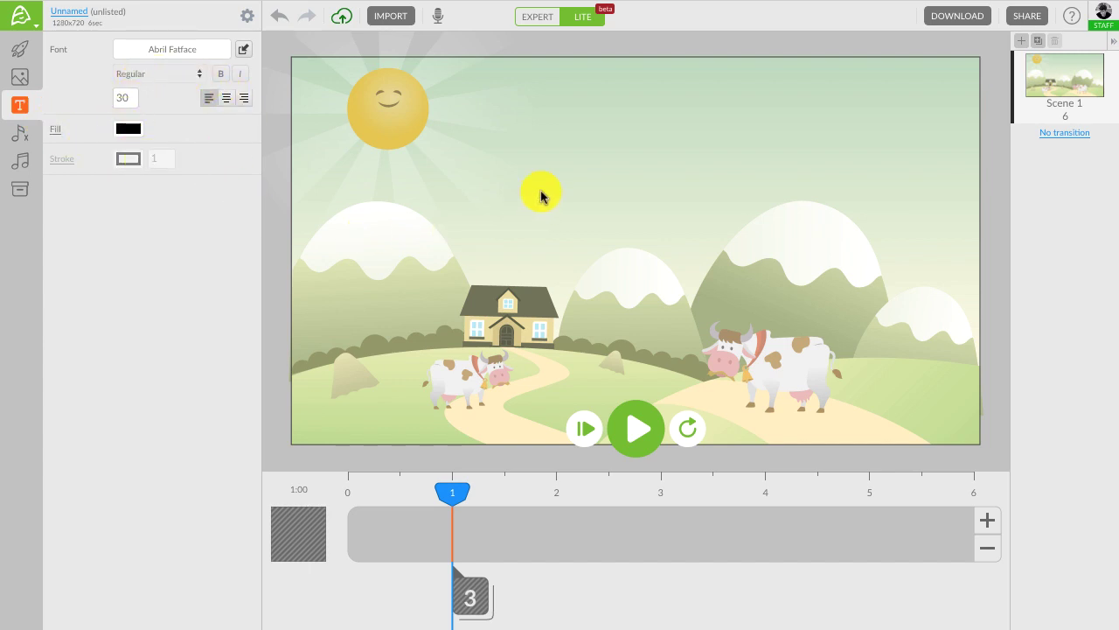
{"action": "left_click", "coordinate": [512, 106]}
{"action": "type", "text": "Welcom"}
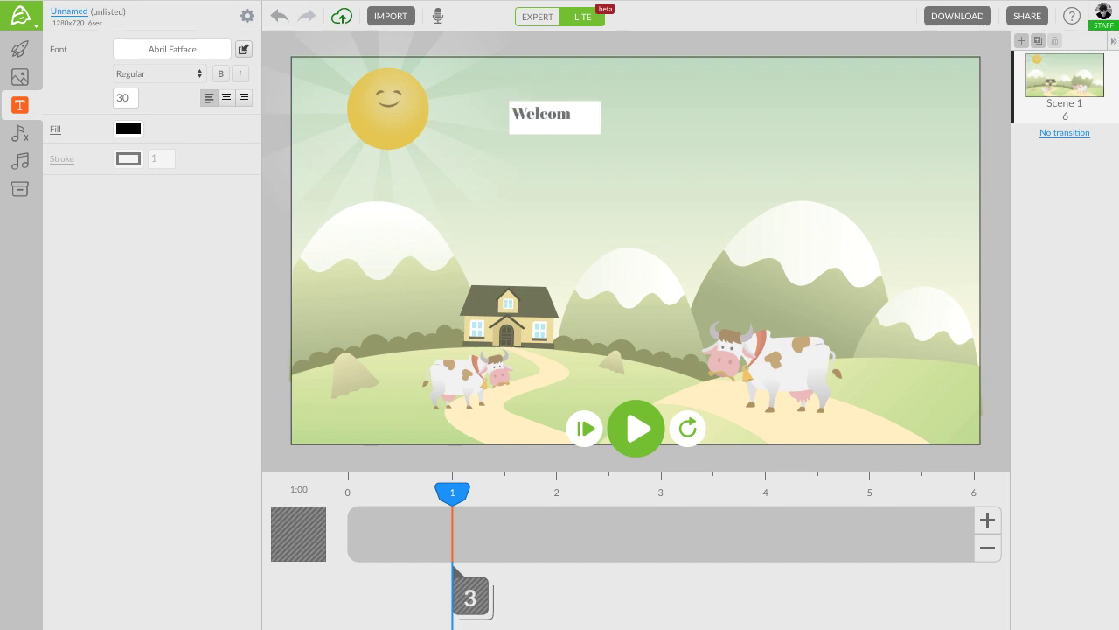
{"action": "type", "text": "e to the Happy Farm!"}
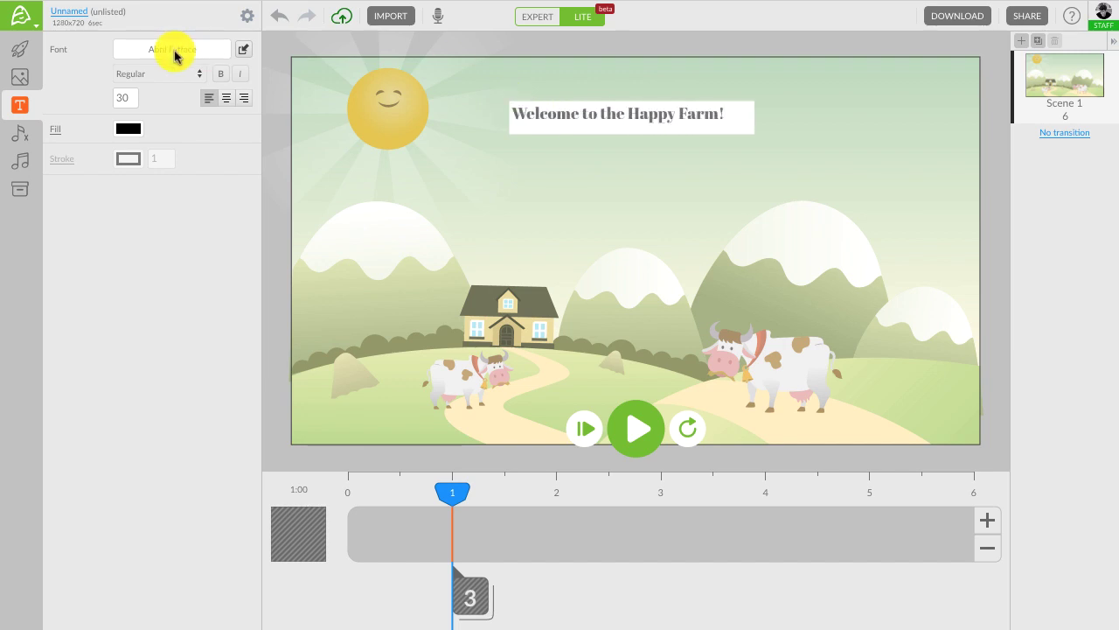
{"action": "left_click", "coordinate": [174, 54]}
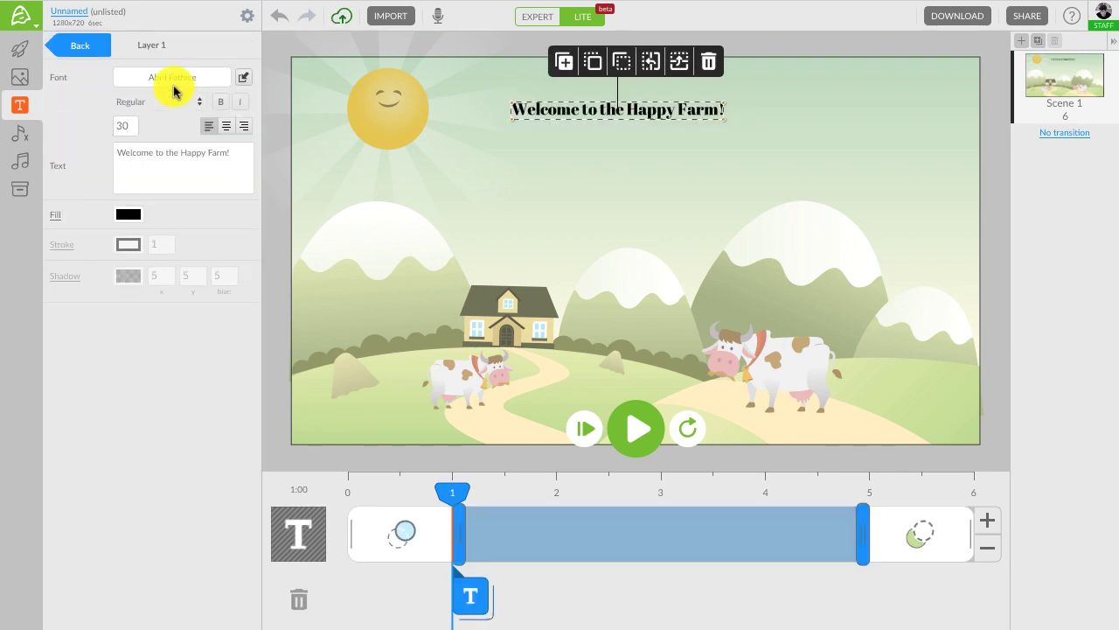
Style the title in Bangers font, size 72, fill FF5722, then deselect it
{"action": "left_click", "coordinate": [171, 84]}
{"action": "type", "text": "ban"}
{"action": "left_click", "coordinate": [131, 131]}
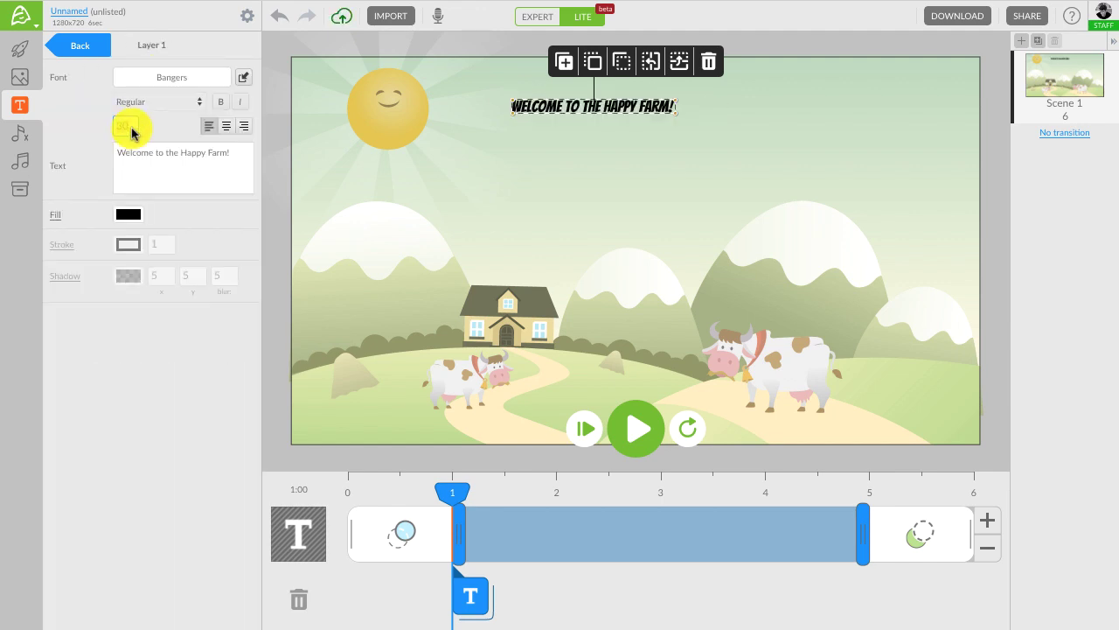
{"action": "type", "text": "72"}
{"action": "left_click", "coordinate": [129, 215]}
{"action": "left_click", "coordinate": [145, 385]}
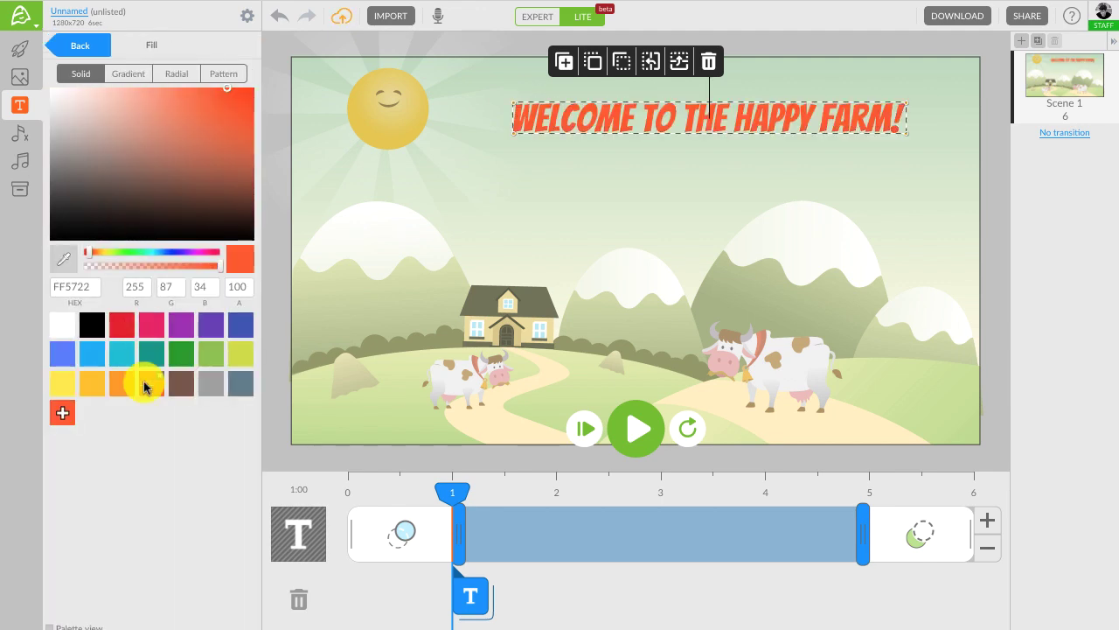
{"action": "left_click", "coordinate": [183, 12]}
{"action": "left_click", "coordinate": [524, 110]}
{"action": "left_click", "coordinate": [509, 127]}
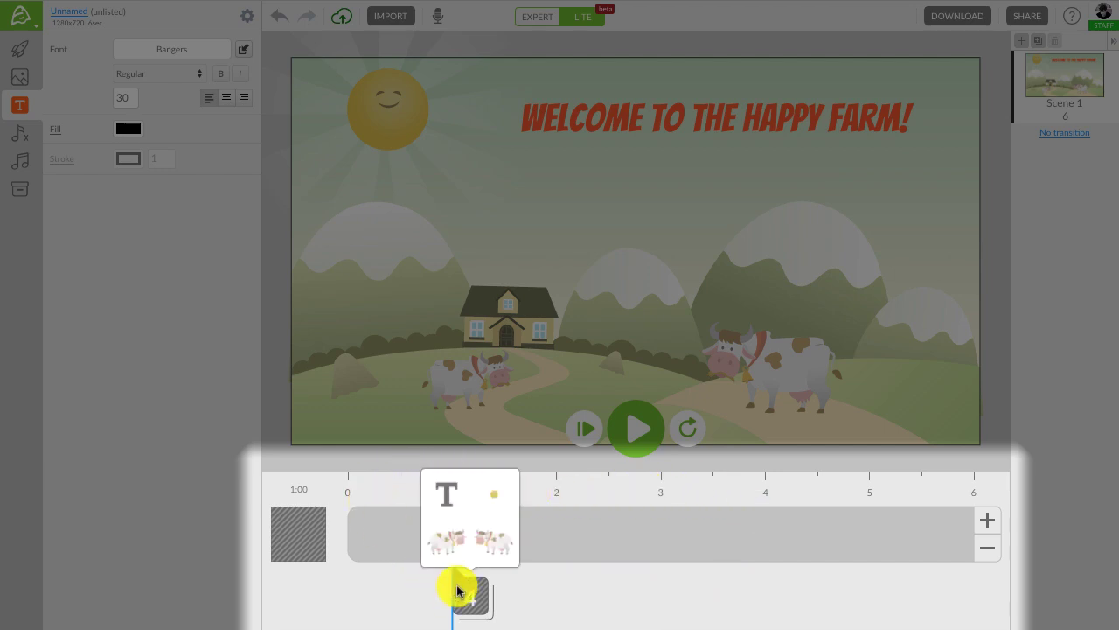
Select the small cow in the timeline's preview card
{"action": "mouse_move", "coordinate": [454, 592]}
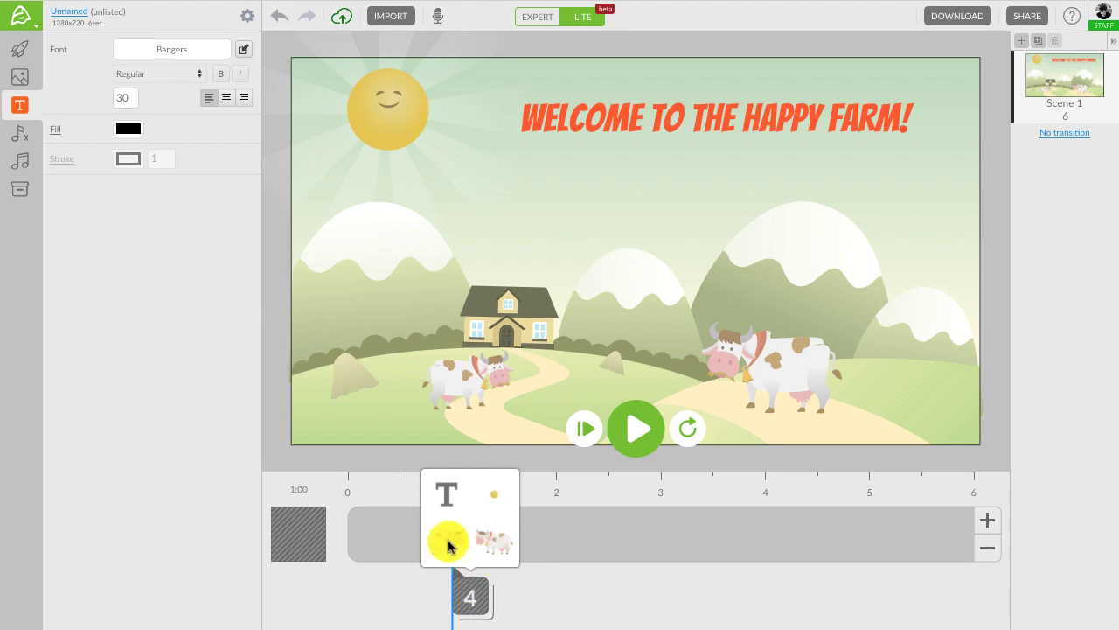
{"action": "left_click", "coordinate": [446, 545]}
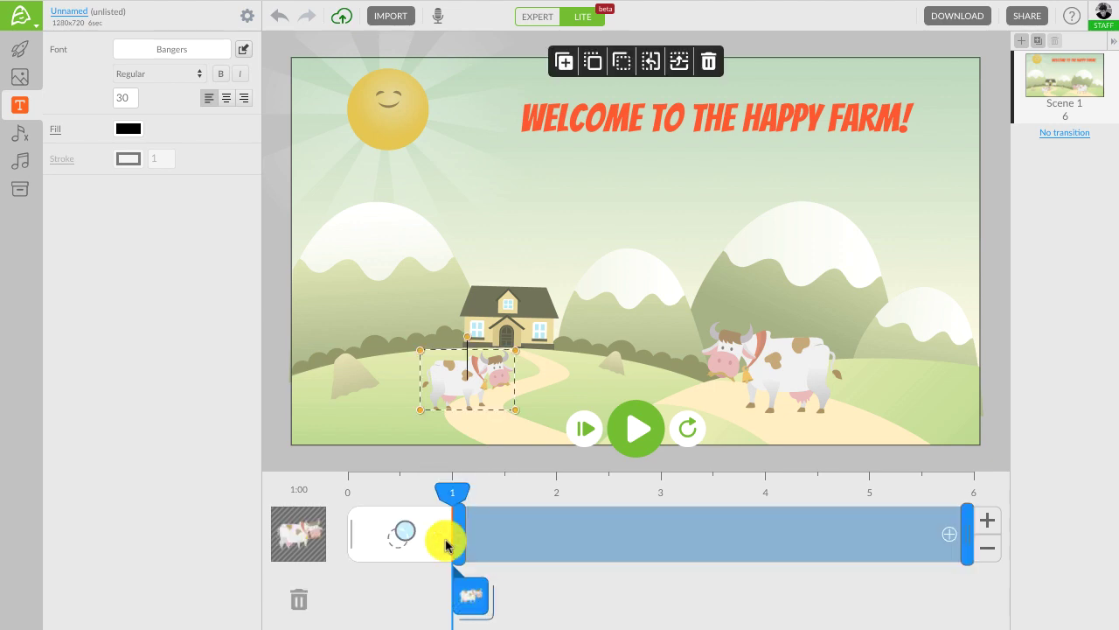
Try a hand entrance from the bottom on the cow
{"action": "left_click", "coordinate": [413, 534]}
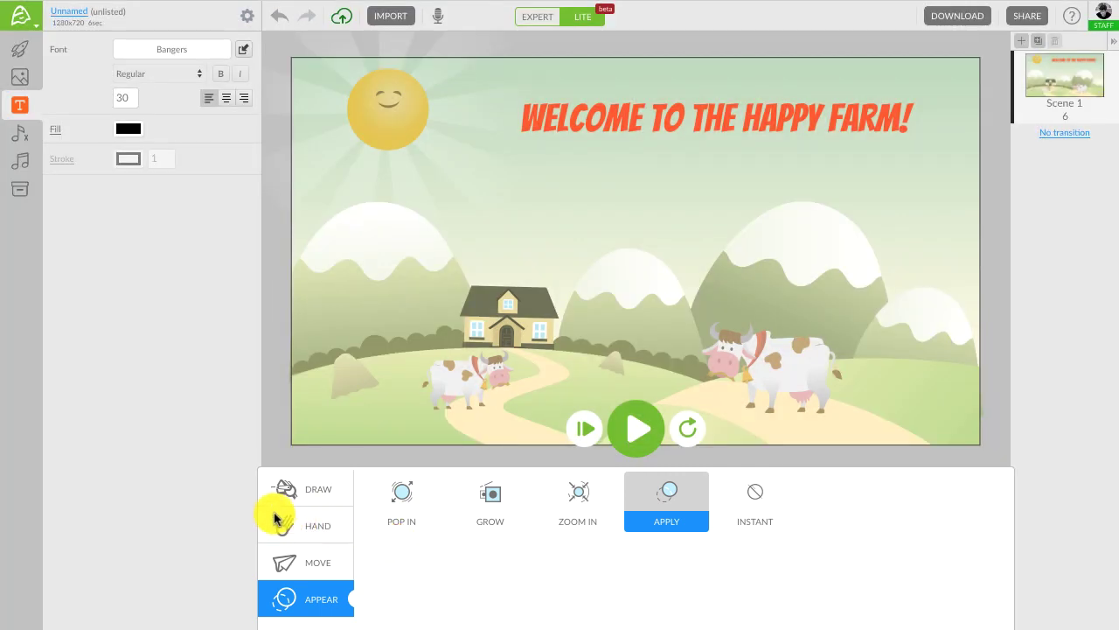
{"action": "left_click", "coordinate": [270, 519]}
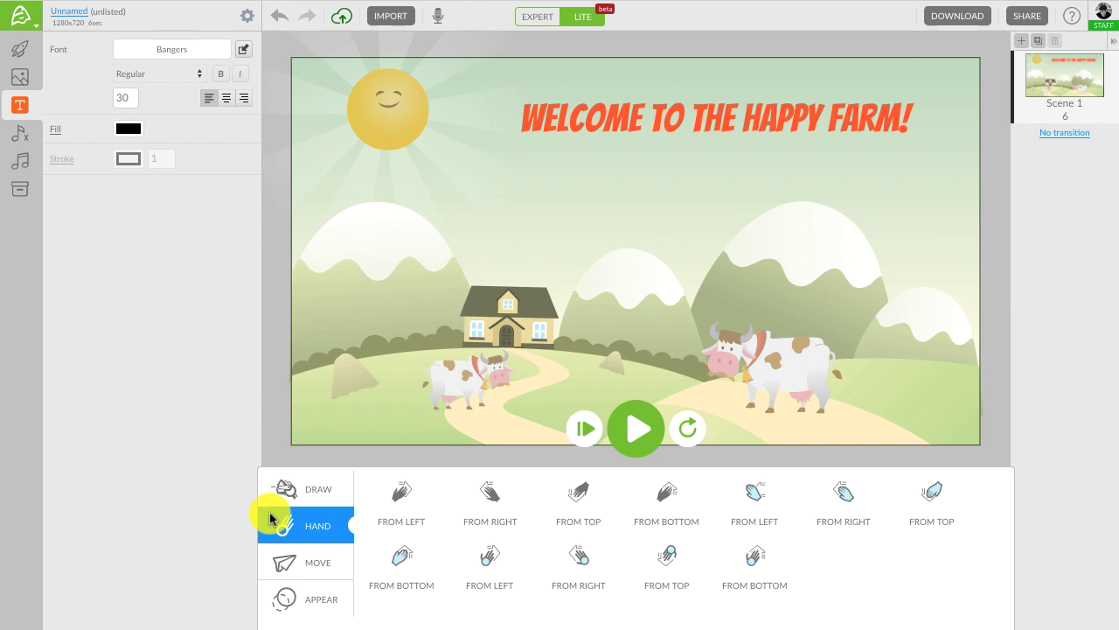
{"action": "left_click", "coordinate": [666, 521]}
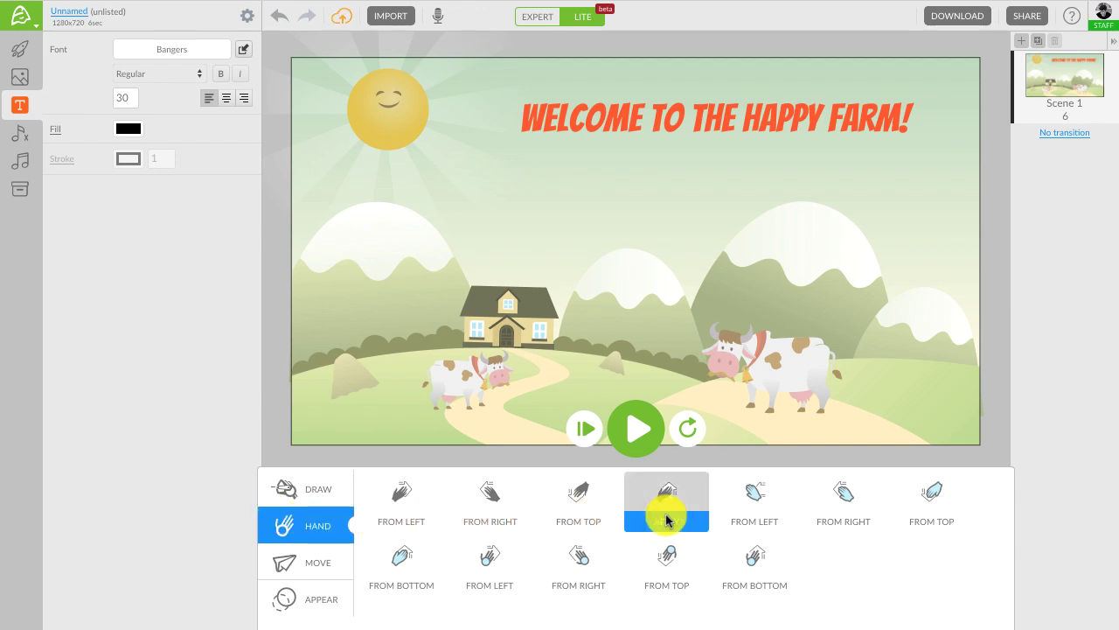
{"action": "left_click", "coordinate": [770, 376]}
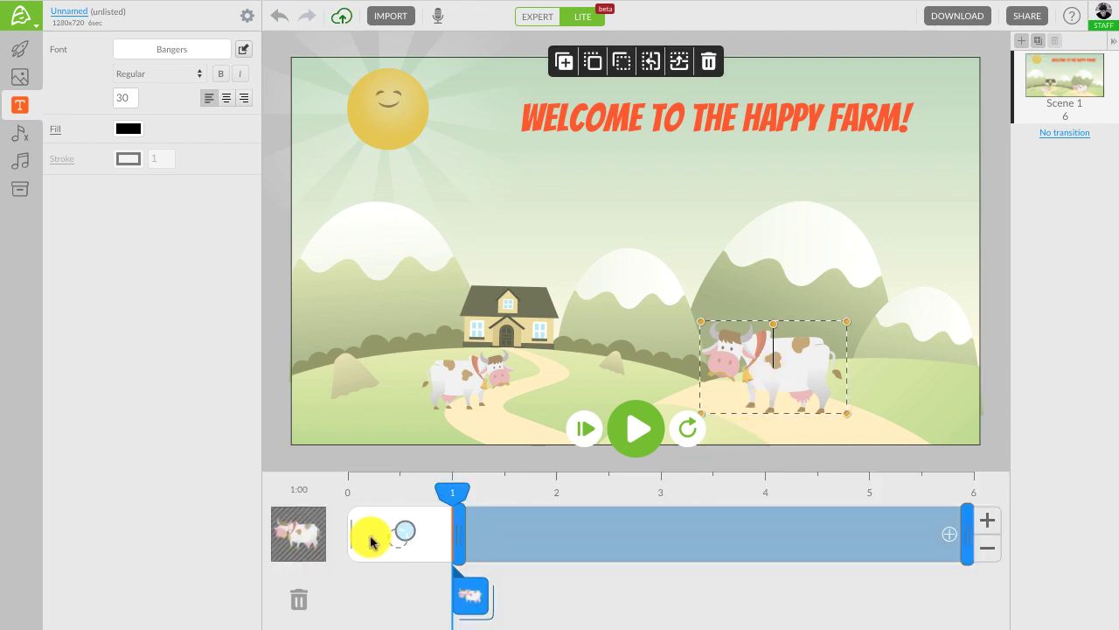
Change the cow's entrance to Move From Right, spanning 0 to 2 seconds on the timeline
{"action": "left_click", "coordinate": [368, 541]}
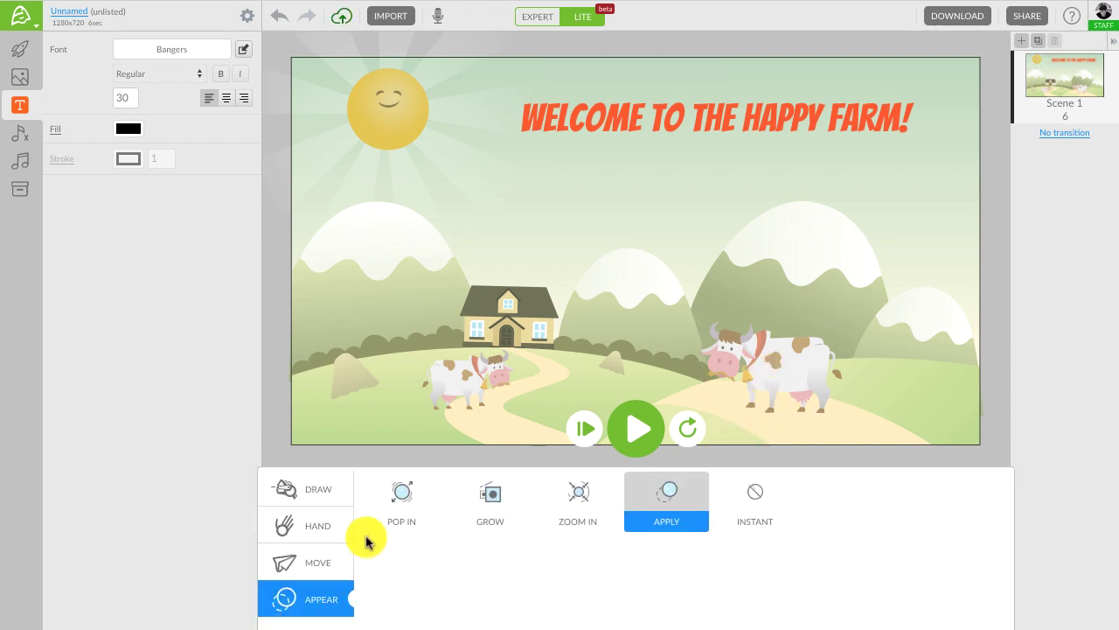
{"action": "left_click", "coordinate": [304, 562]}
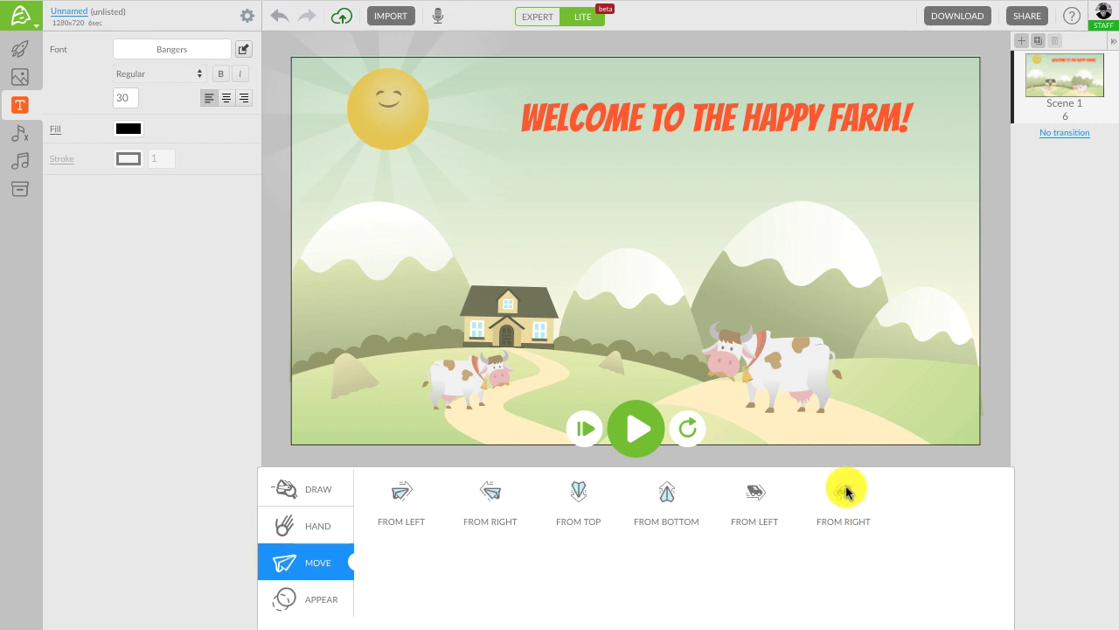
{"action": "mouse_move", "coordinate": [846, 491]}
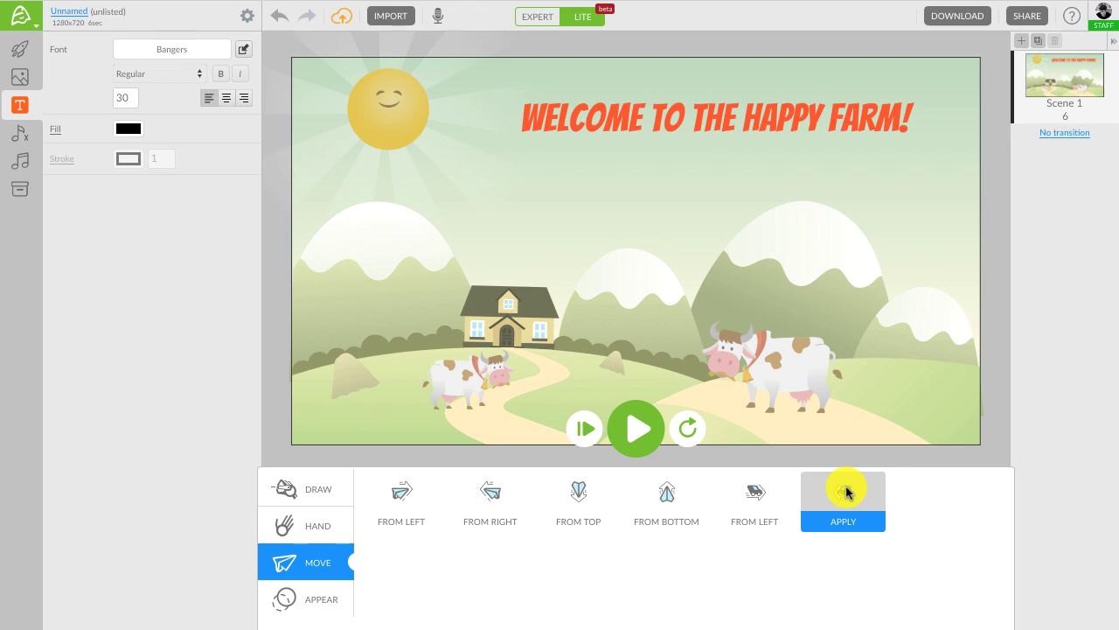
{"action": "left_click", "coordinate": [762, 416]}
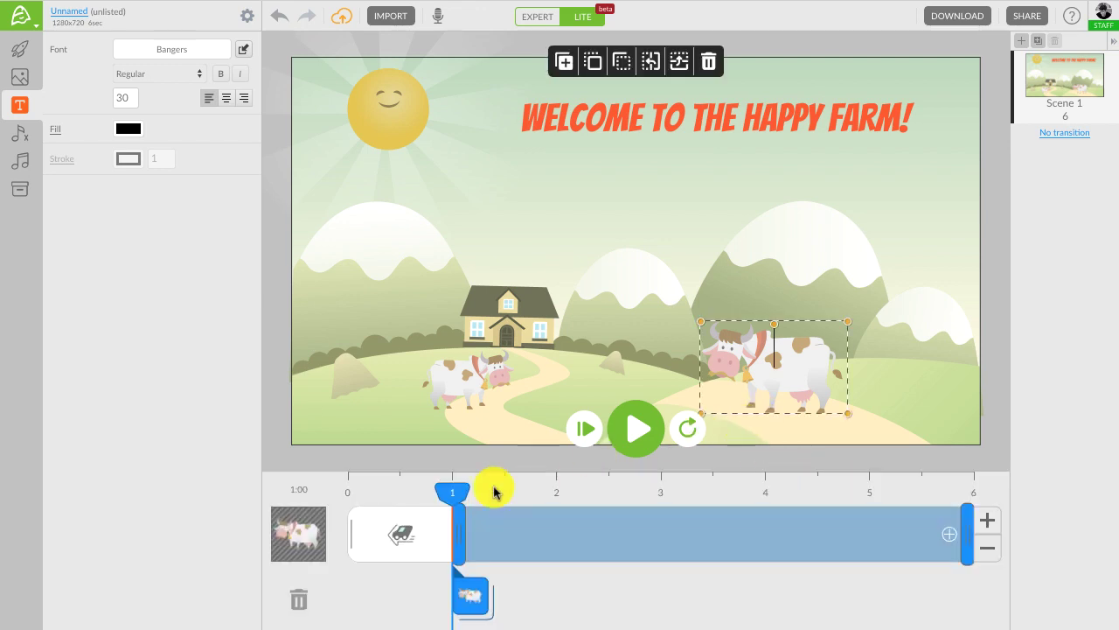
{"action": "mouse_move", "coordinate": [452, 519]}
{"action": "left_mouse_down"}
{"action": "mouse_move", "coordinate": [548, 522]}
{"action": "mouse_move", "coordinate": [536, 523]}
{"action": "left_mouse_up"}
{"action": "left_click_drag", "start_coordinate": [452, 522], "coordinate": [321, 518]}
Deselect the cow and add a new blank Scene 2
{"action": "left_click", "coordinate": [564, 454]}
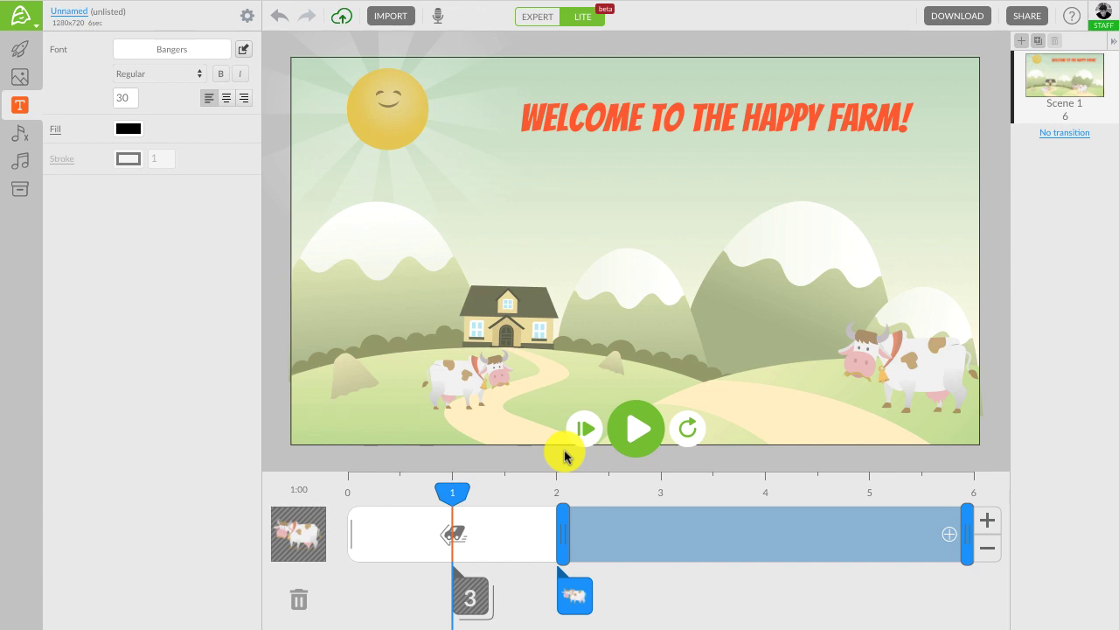
{"action": "left_click", "coordinate": [1022, 41]}
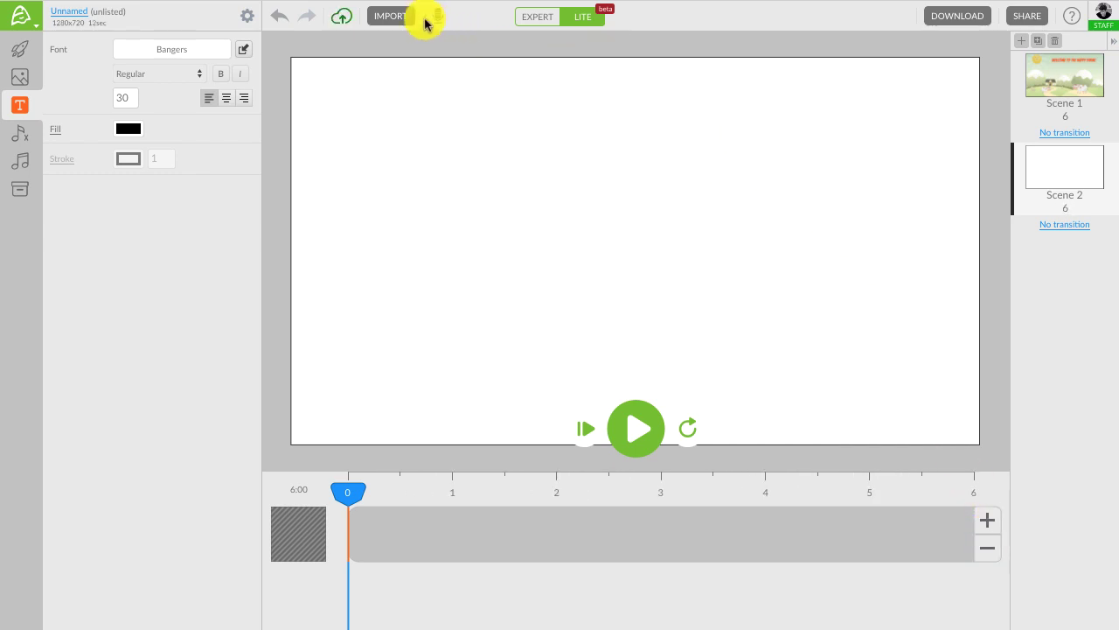
Import ice_cream.jpg onto Scene 2 and enlarge it to cover the stage
{"action": "left_click", "coordinate": [390, 17]}
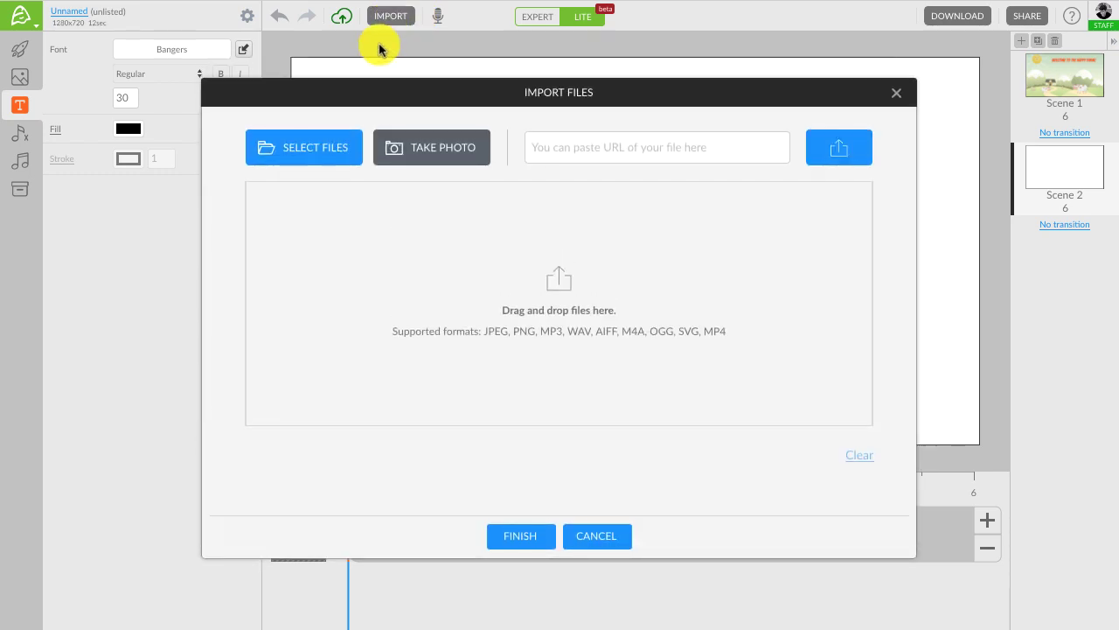
{"action": "left_click", "coordinate": [323, 153]}
{"action": "double_click", "coordinate": [449, 5]}
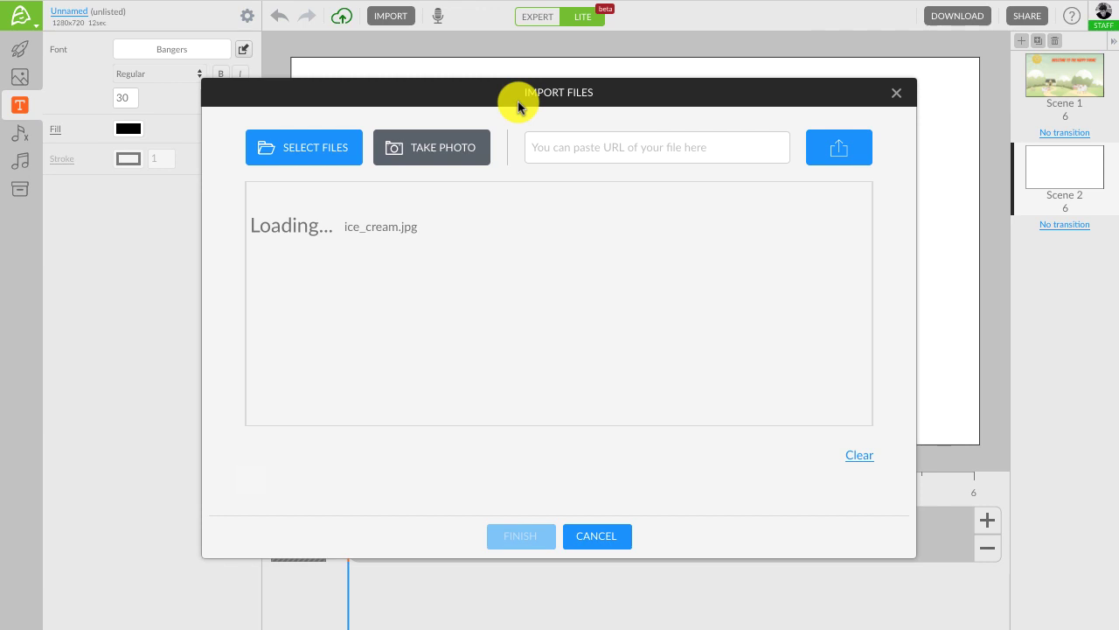
{"action": "left_click", "coordinate": [495, 533]}
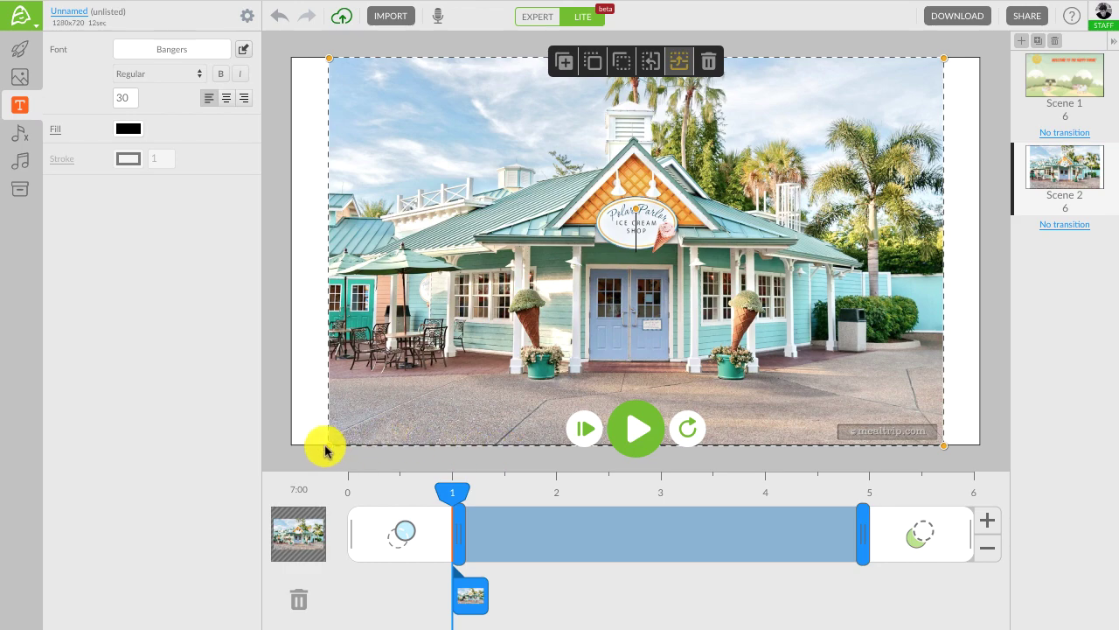
{"action": "left_click_drag", "start_coordinate": [320, 451], "coordinate": [291, 453]}
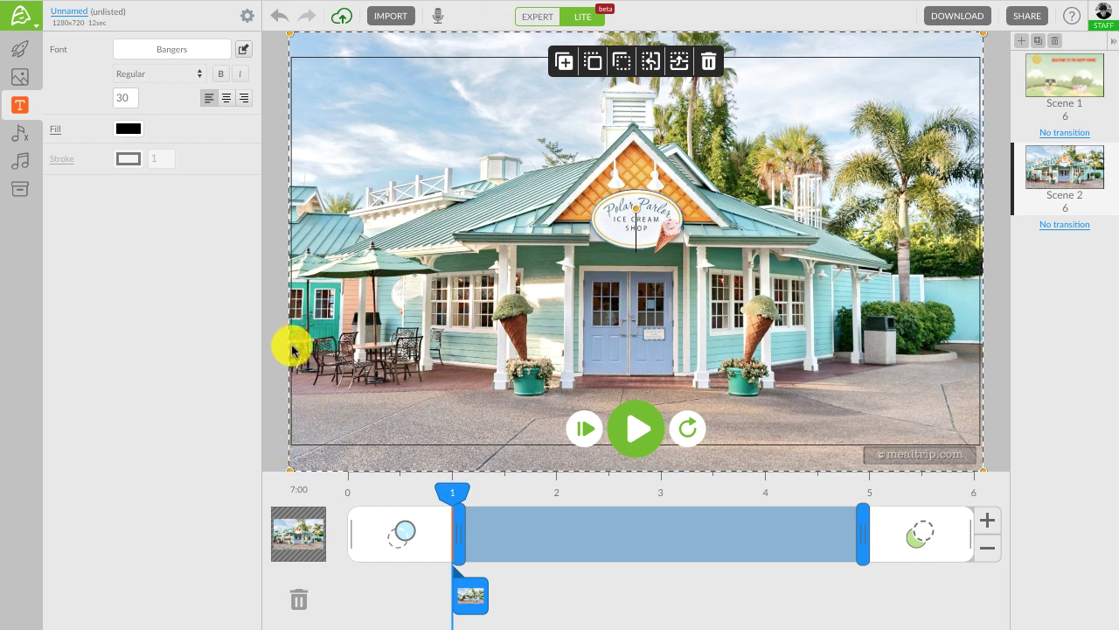
{"action": "left_click", "coordinate": [21, 189]}
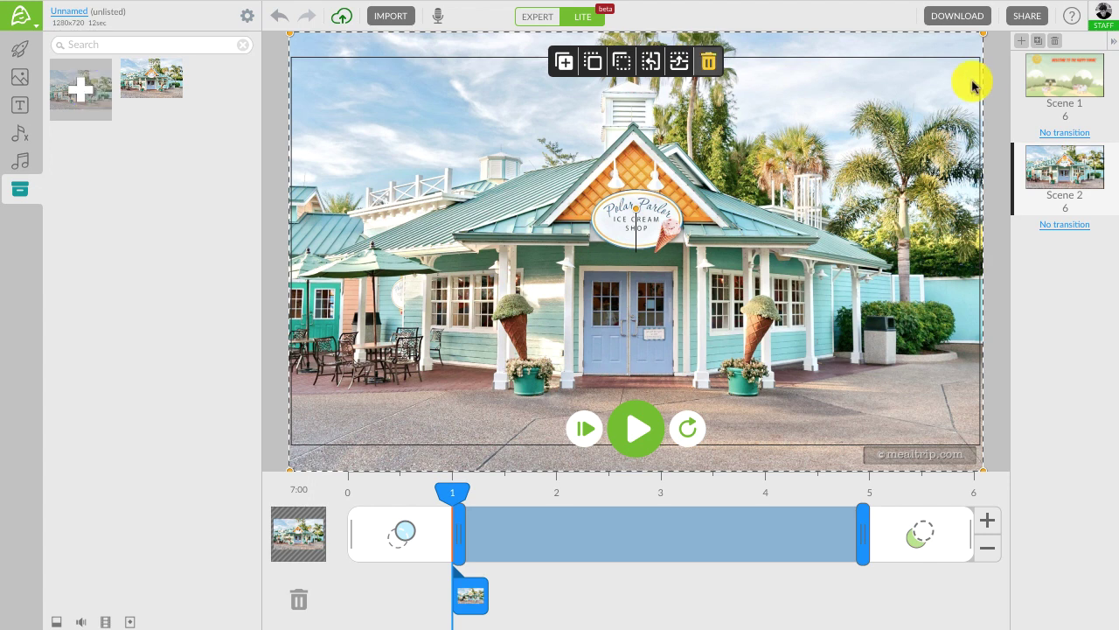
Set Scene 1's transition to Cross Dissolve
{"action": "left_click", "coordinate": [1067, 133]}
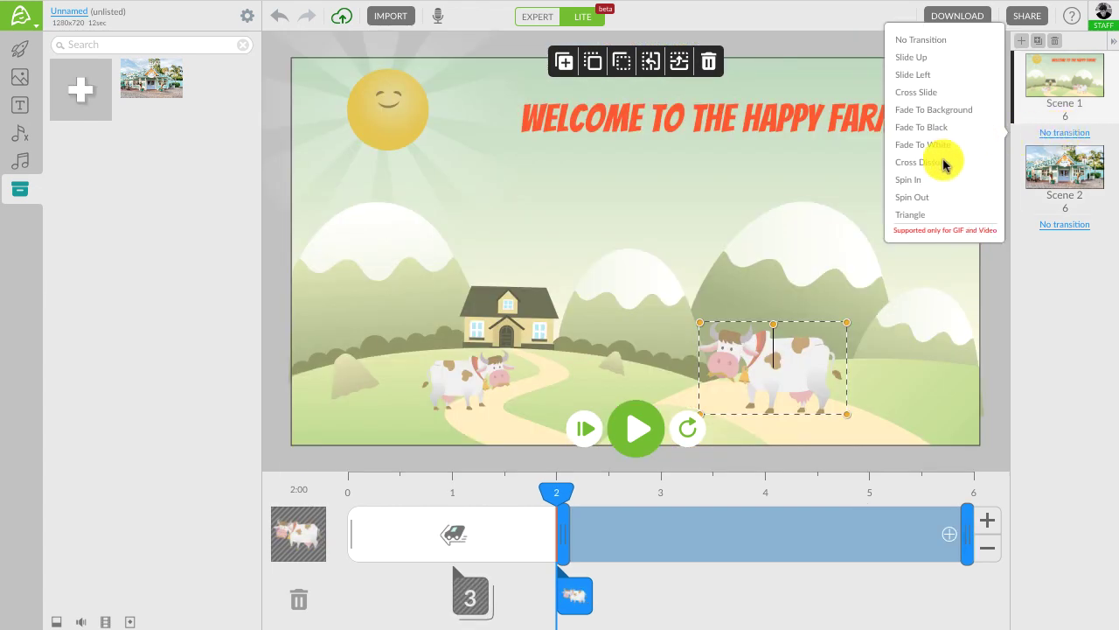
{"action": "left_click", "coordinate": [946, 163]}
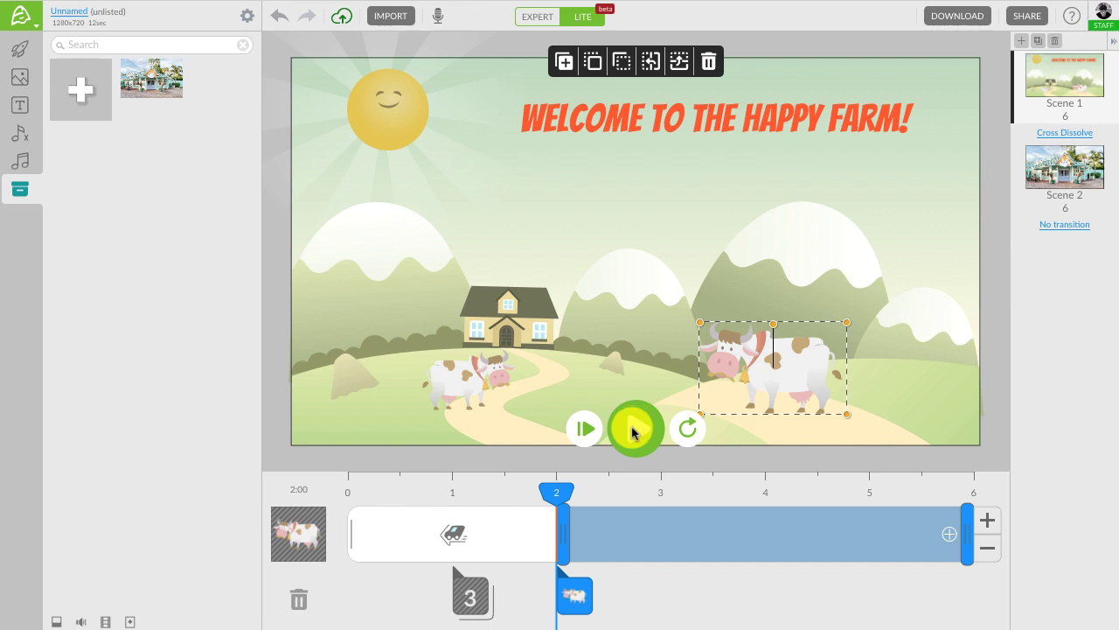
{"action": "left_click", "coordinate": [687, 428]}
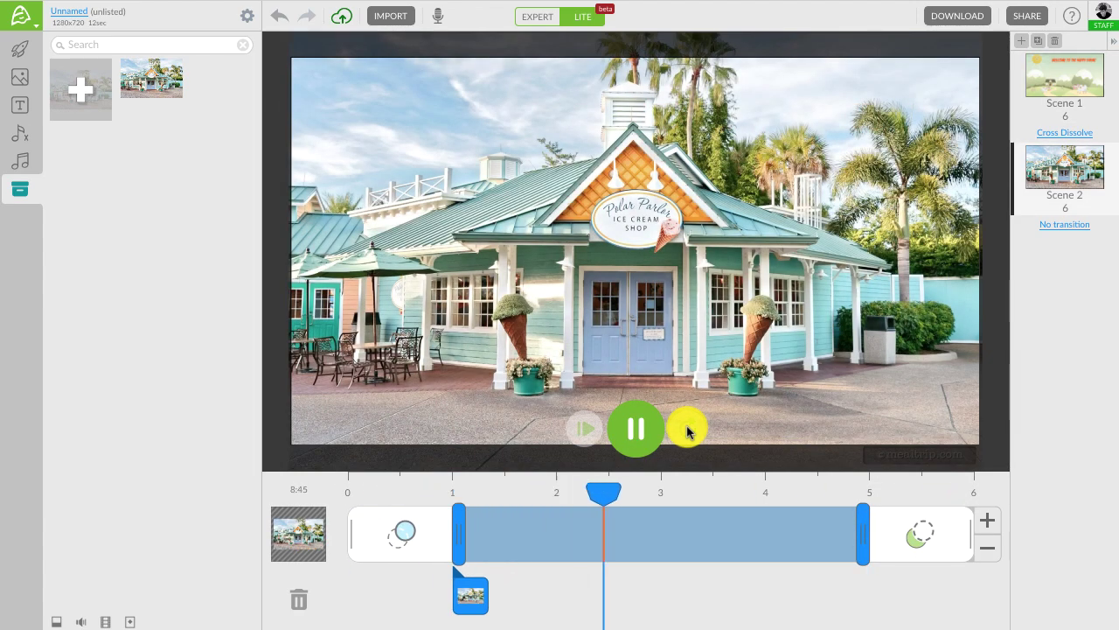
{"action": "left_click", "coordinate": [636, 426]}
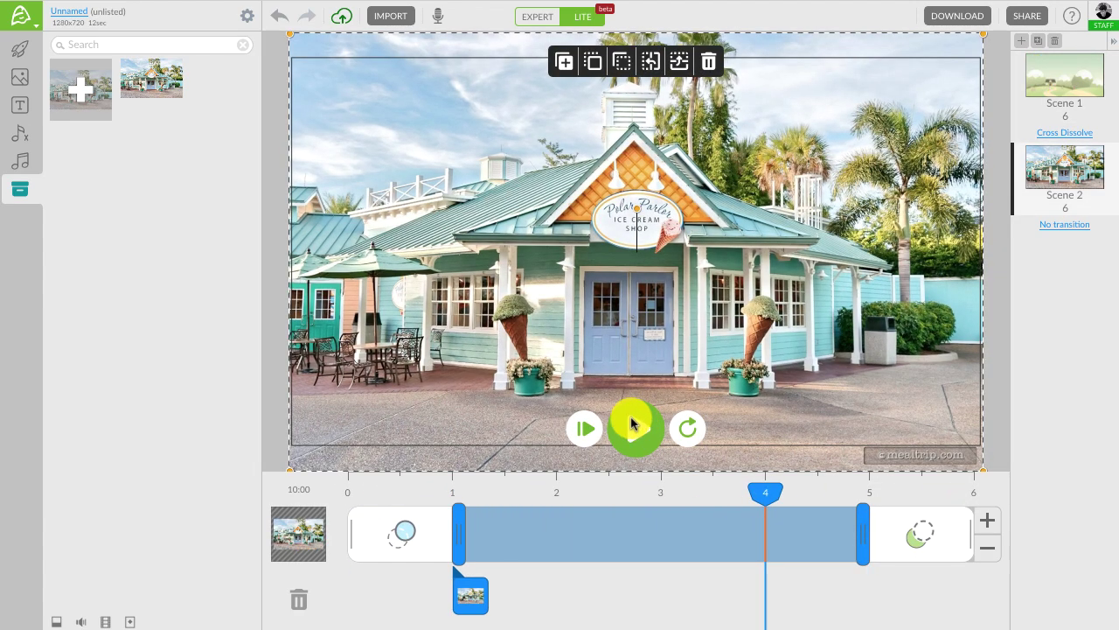
{"action": "left_click", "coordinate": [1036, 82]}
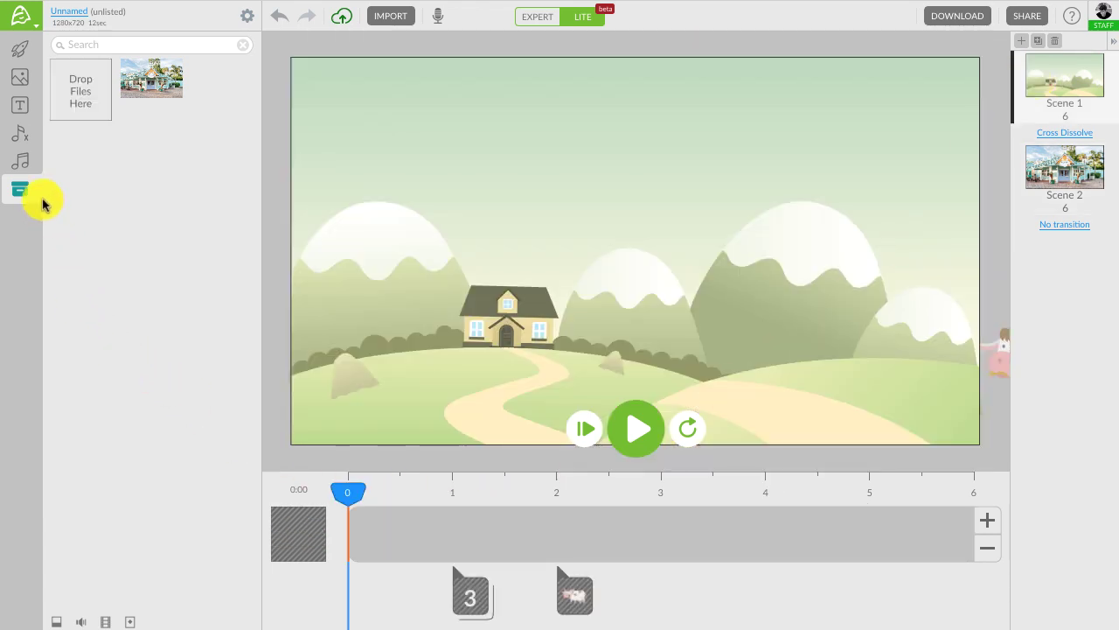
Add Bouncy Xylophone Tune from the Inspirational music category to the farm scene
{"action": "left_click", "coordinate": [23, 164]}
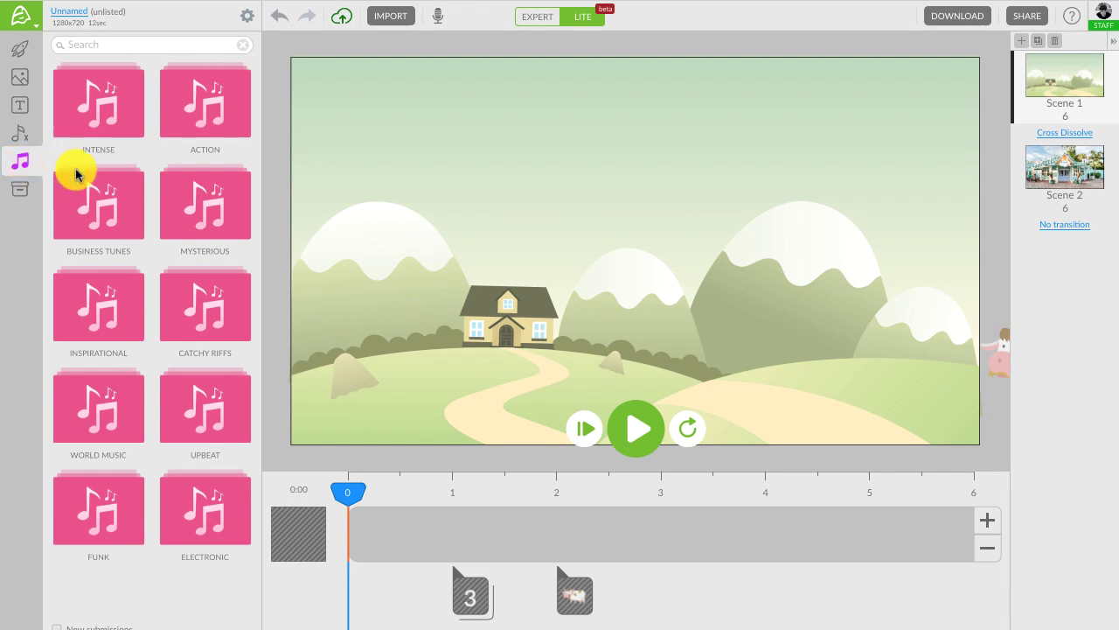
{"action": "left_click", "coordinate": [102, 297]}
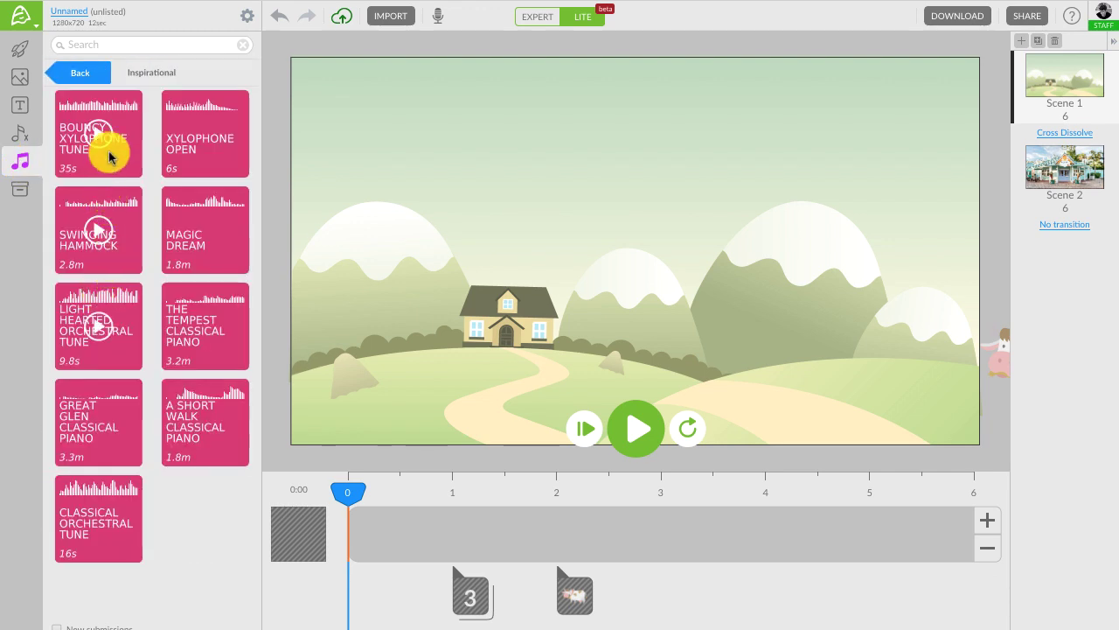
{"action": "left_click_drag", "start_coordinate": [105, 145], "coordinate": [411, 312]}
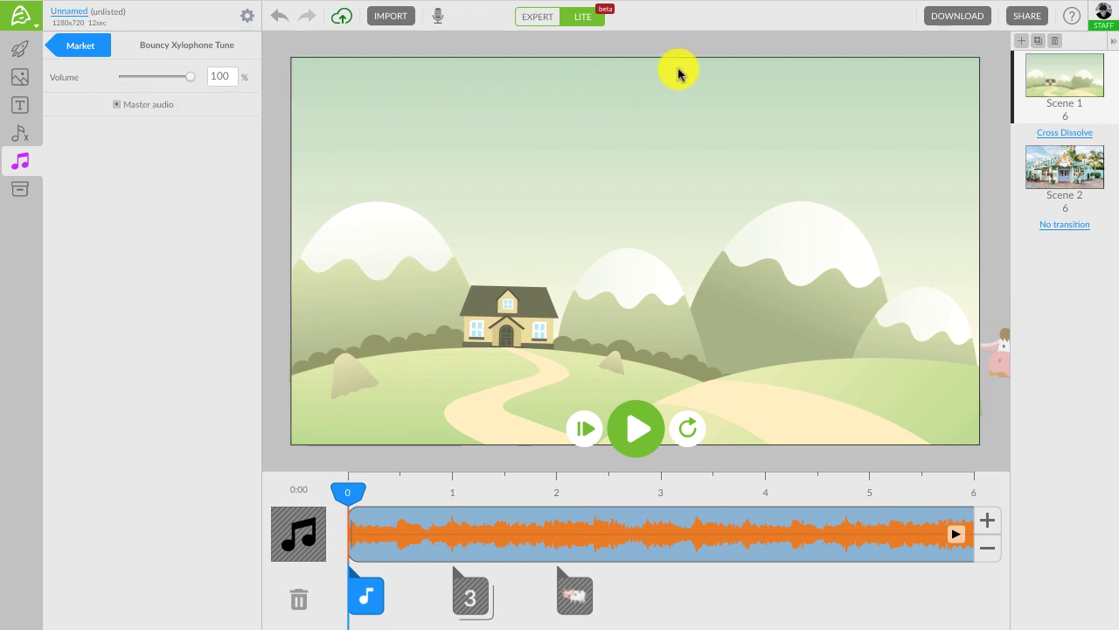
{"action": "left_click", "coordinate": [953, 18]}
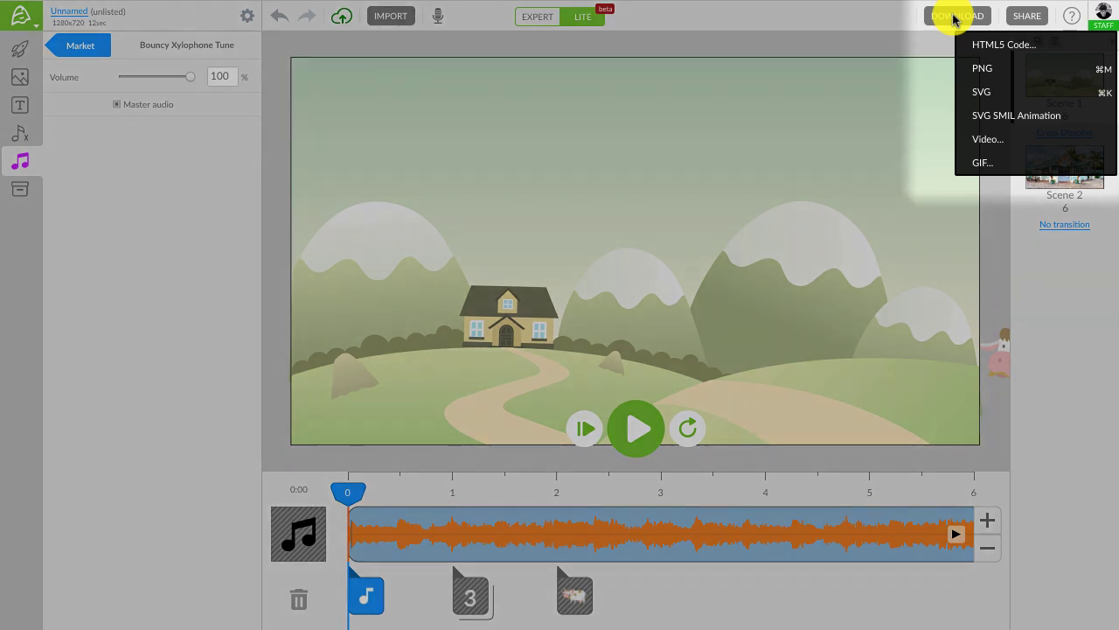
Preview the Video sharing option through to social accounts, then close the share window
{"action": "left_click", "coordinate": [1028, 18]}
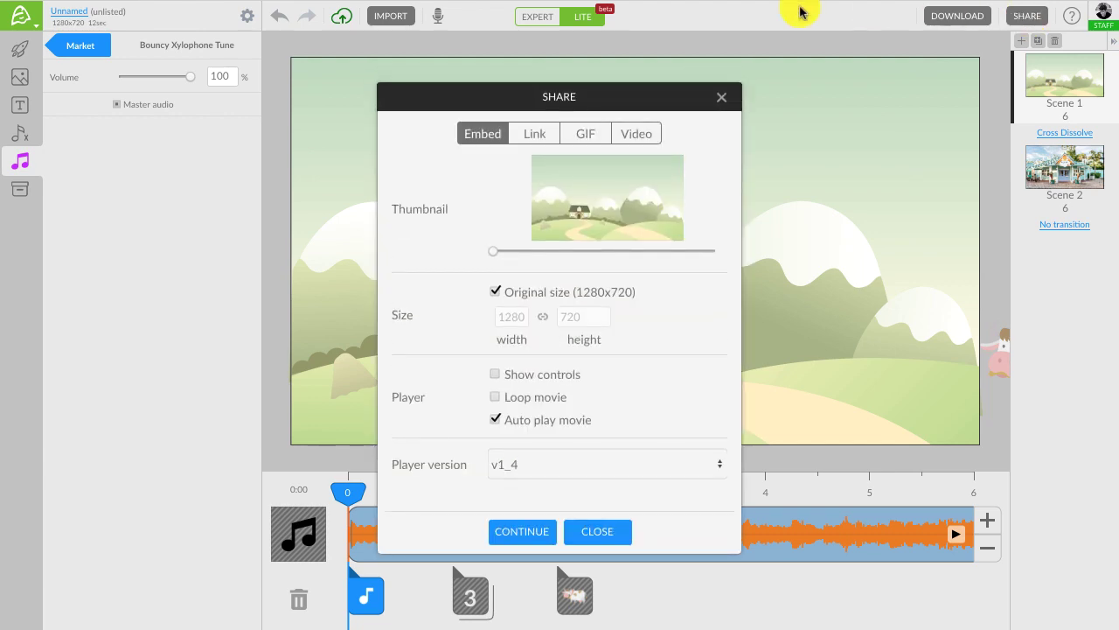
{"action": "left_click", "coordinate": [654, 136]}
{"action": "left_click", "coordinate": [512, 530]}
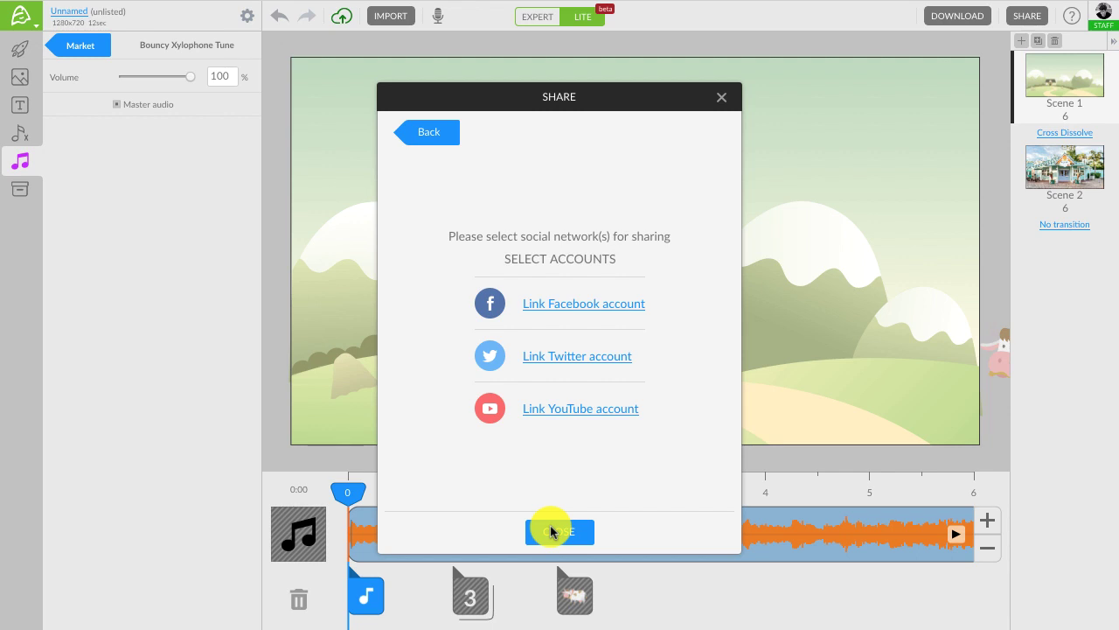
{"action": "left_click", "coordinate": [552, 531]}
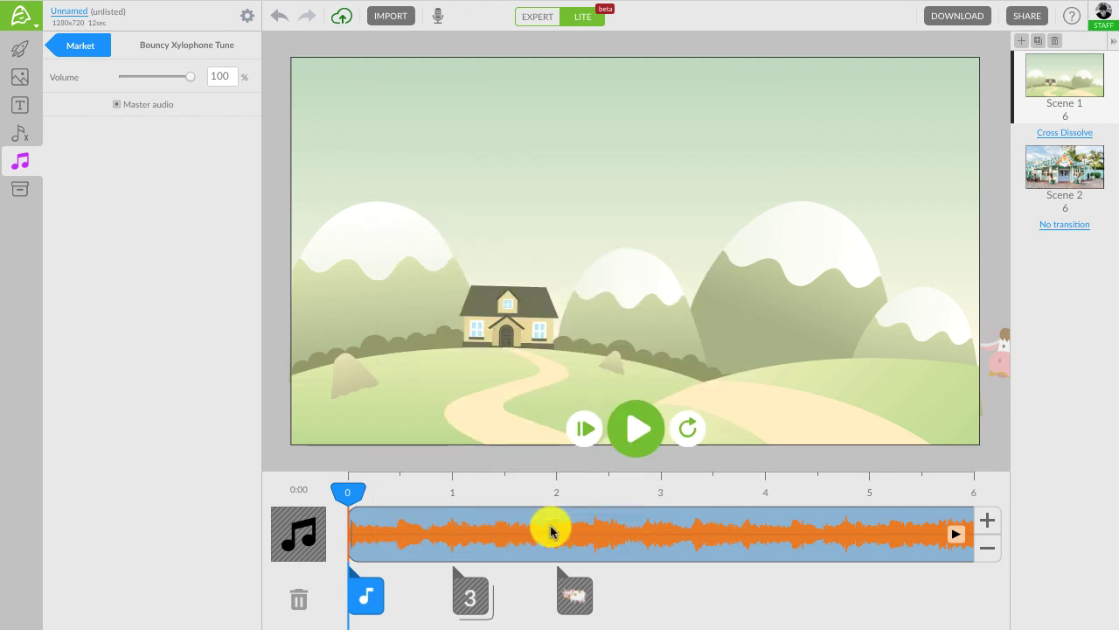